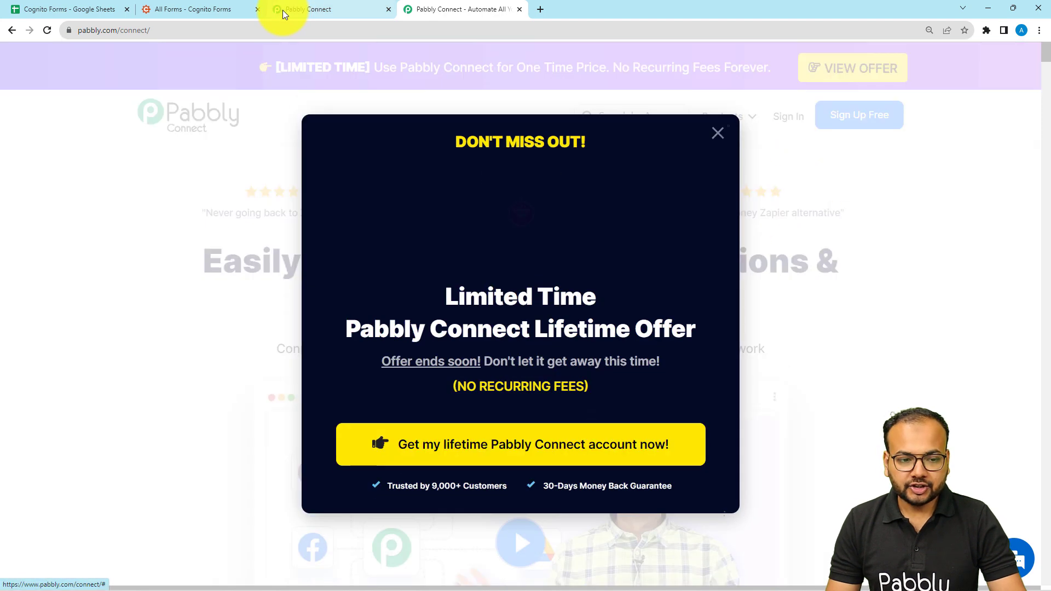
# Step: Create a workflow named 'Add Row in a Google Sheet on Cognito Form Submission' from the dashboard
pyautogui.click(283, 7)
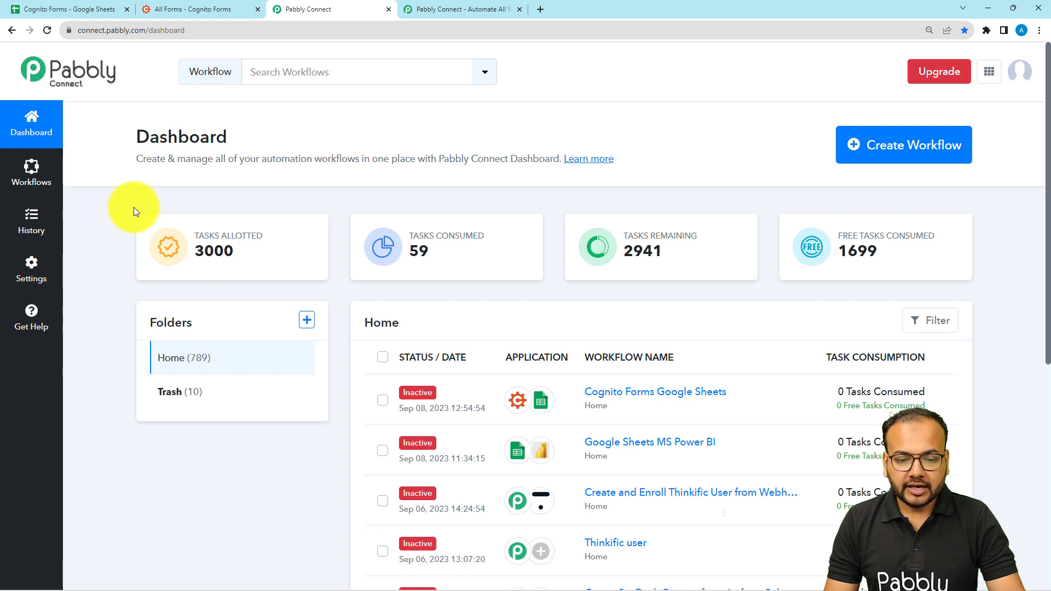
pyautogui.click(903, 145)
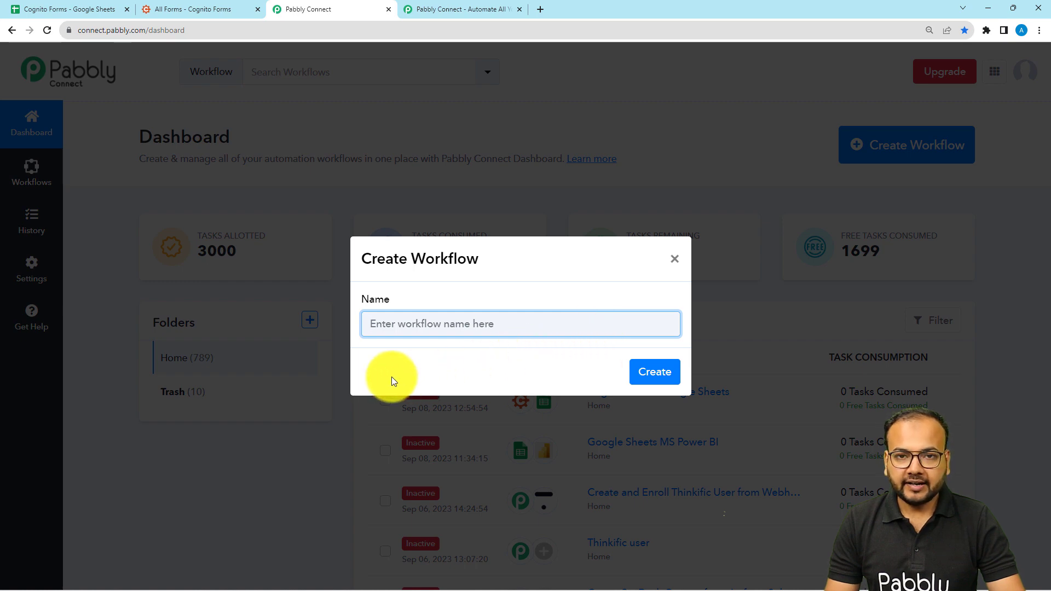
pyautogui.write('Add Row in a Google Sheet on Cognito Form Submission')
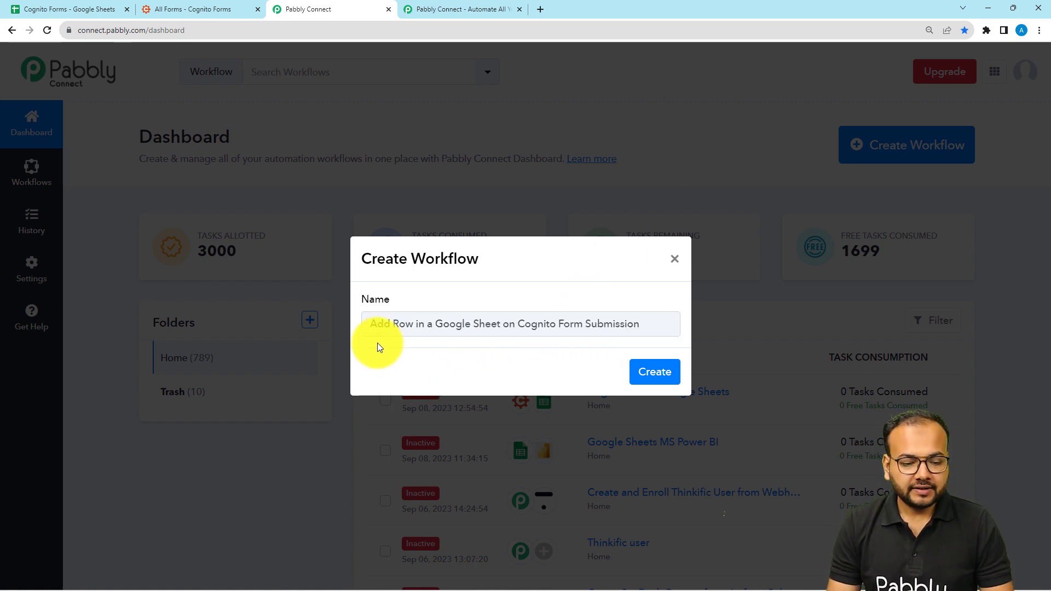
pyautogui.click(641, 382)
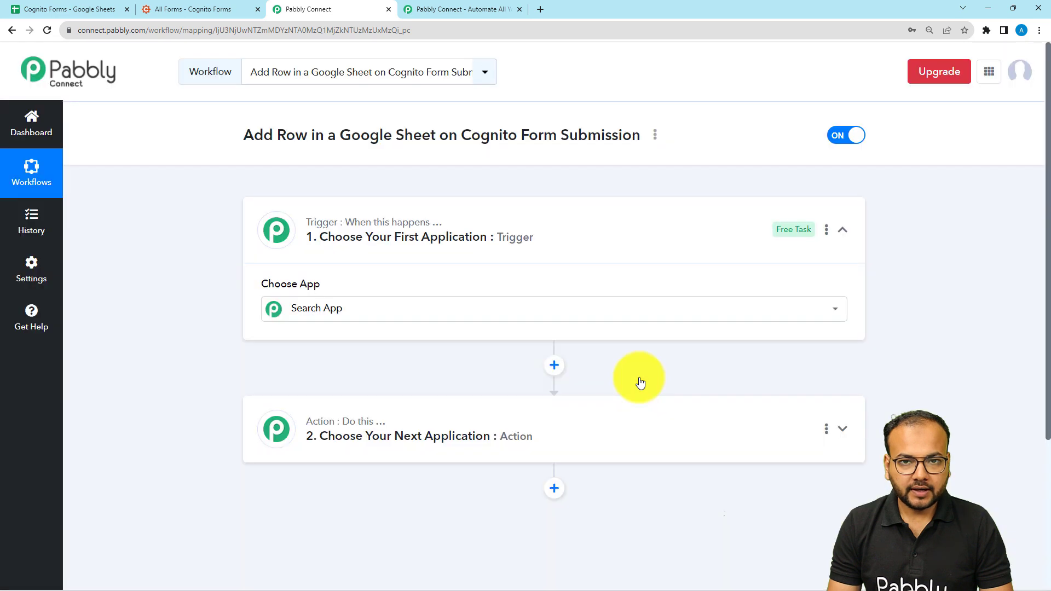
# Step: Search the trigger app list for 'cogni' and choose Cognito Forms as the trigger app
pyautogui.click(529, 236)
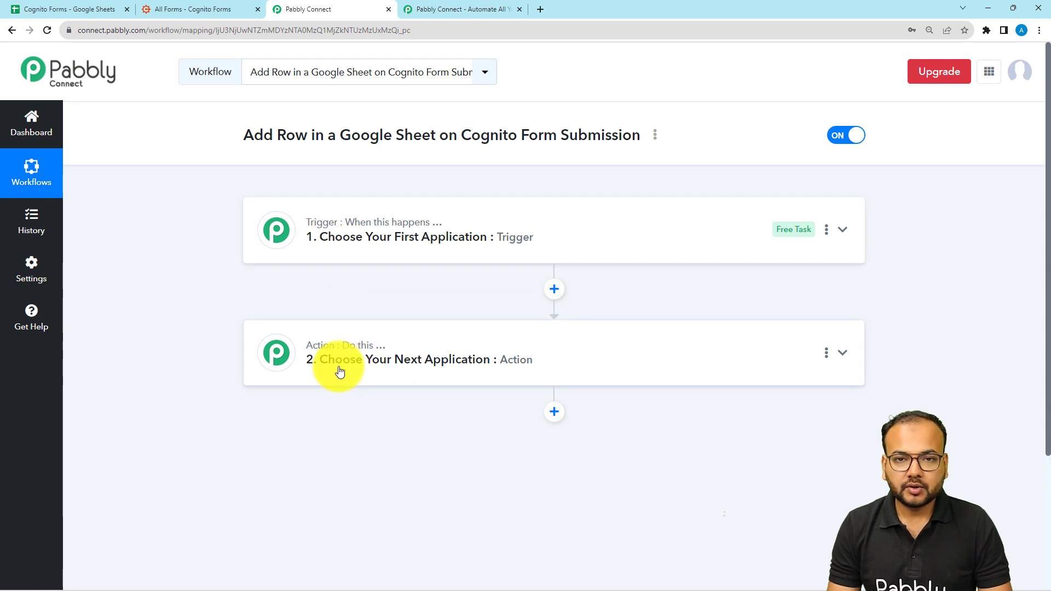
pyautogui.click(325, 256)
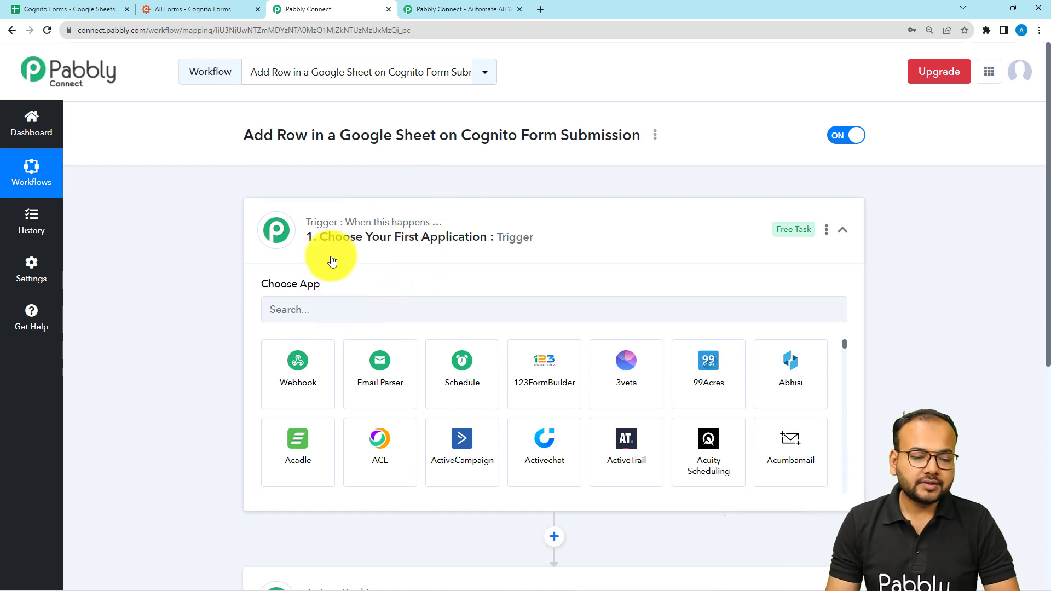
pyautogui.scroll(-1, 331, 257)
pyautogui.scroll(-1, 331, 257)
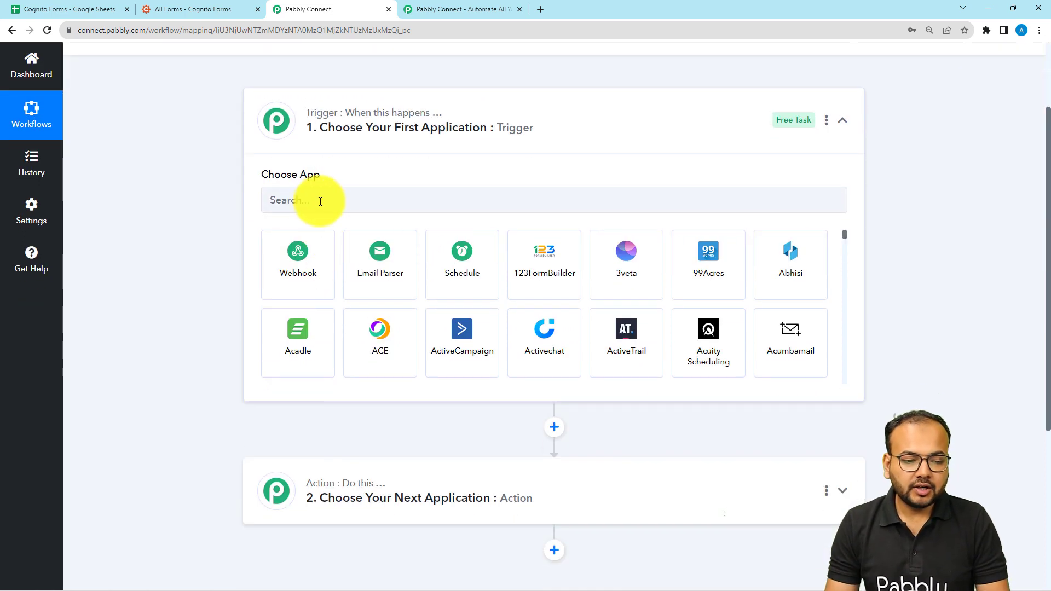
pyautogui.click(373, 202)
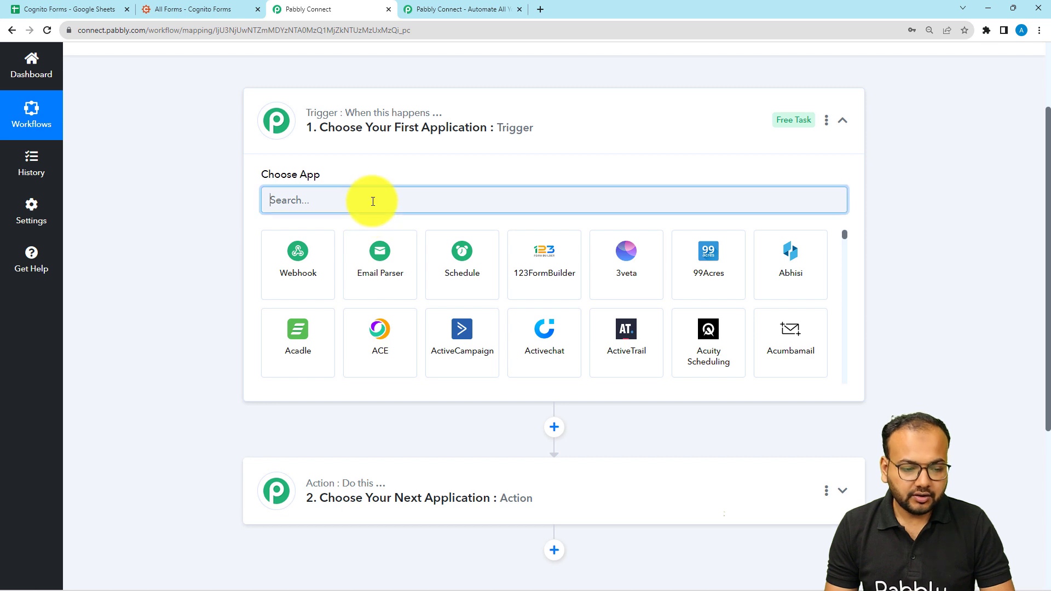
pyautogui.write('cog')
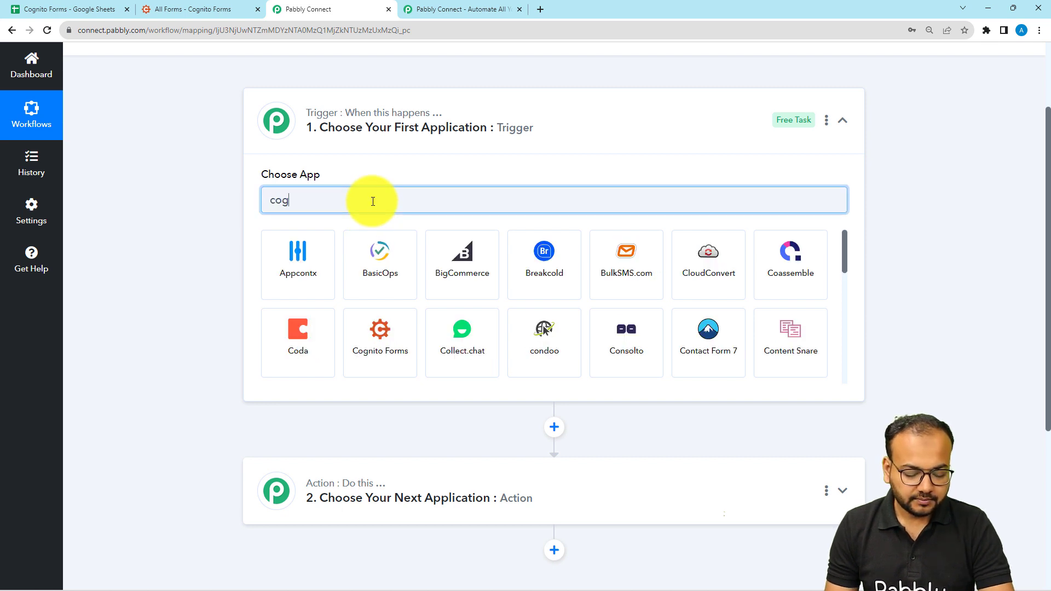
pyautogui.write('ni')
pyautogui.click(306, 262)
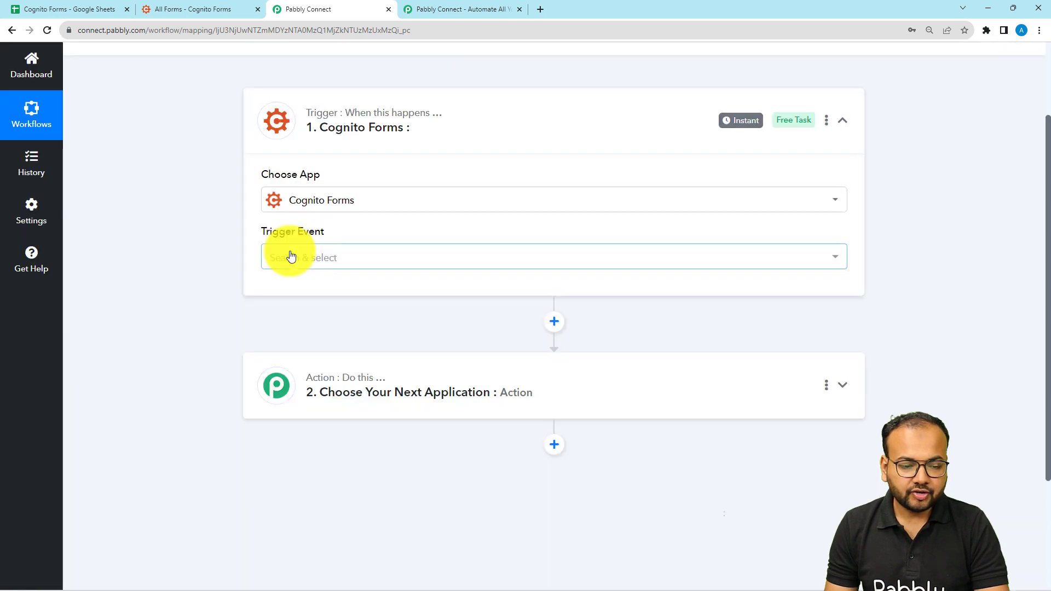
# Step: Set the trigger event to New Entry and review the displayed webhook URL and instructions
pyautogui.click(289, 258)
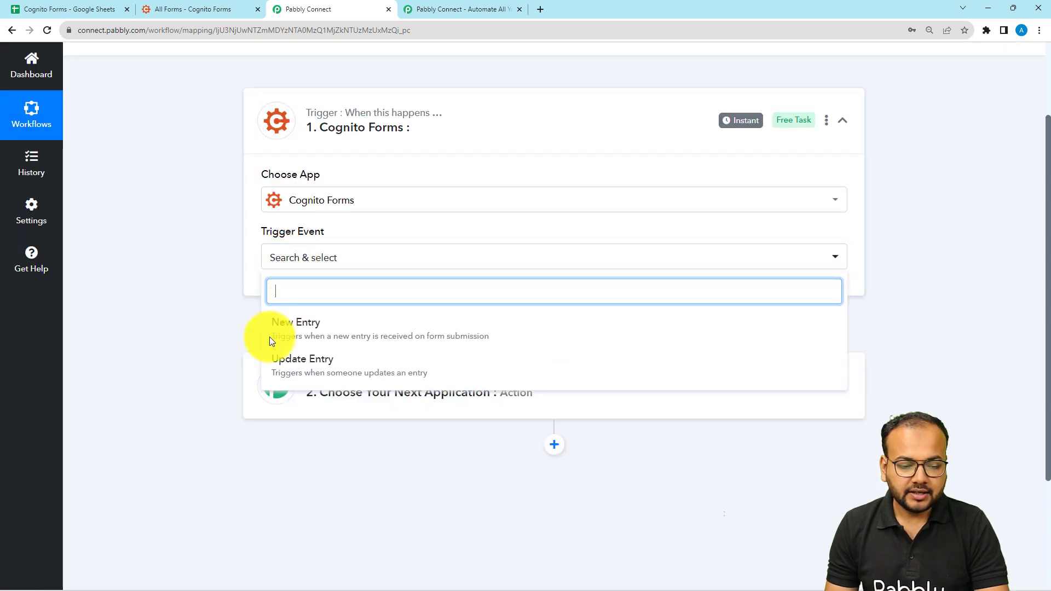
pyautogui.click(346, 332)
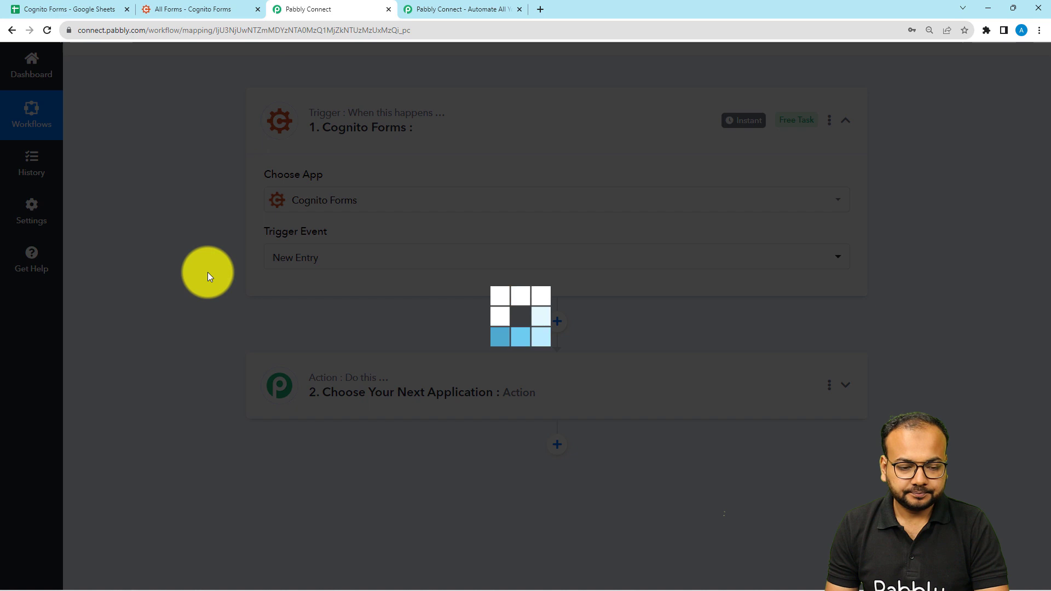
pyautogui.scroll(-2, 208, 276)
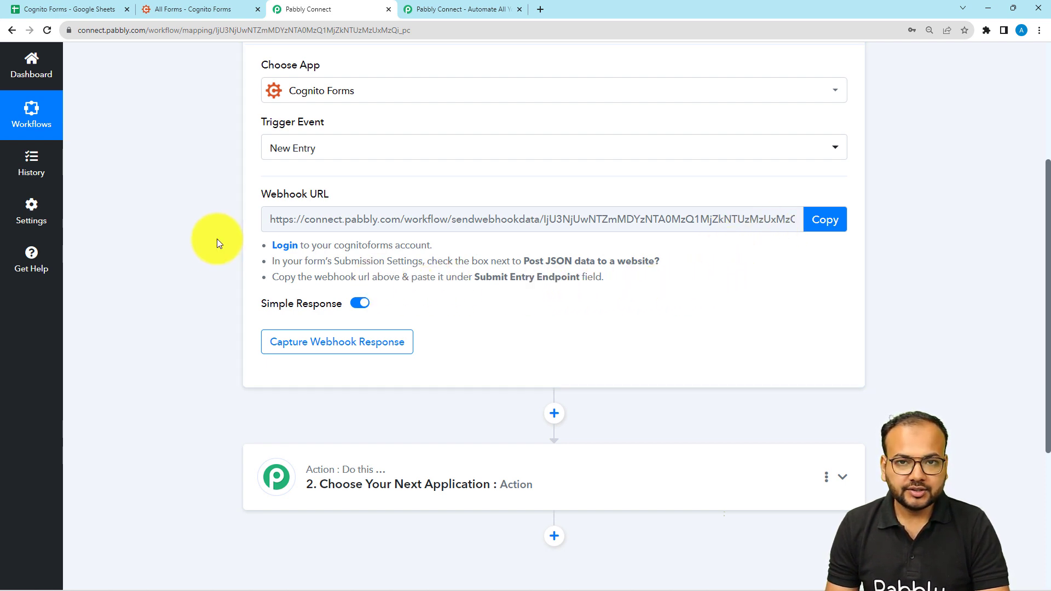
pyautogui.scroll(1, 218, 267)
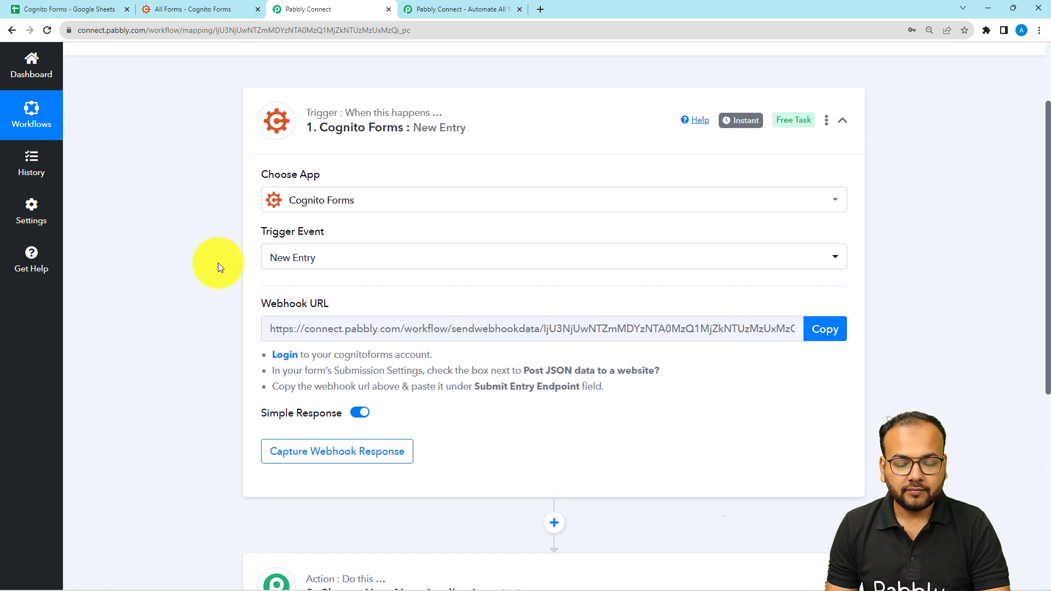
pyautogui.scroll(-1, 218, 267)
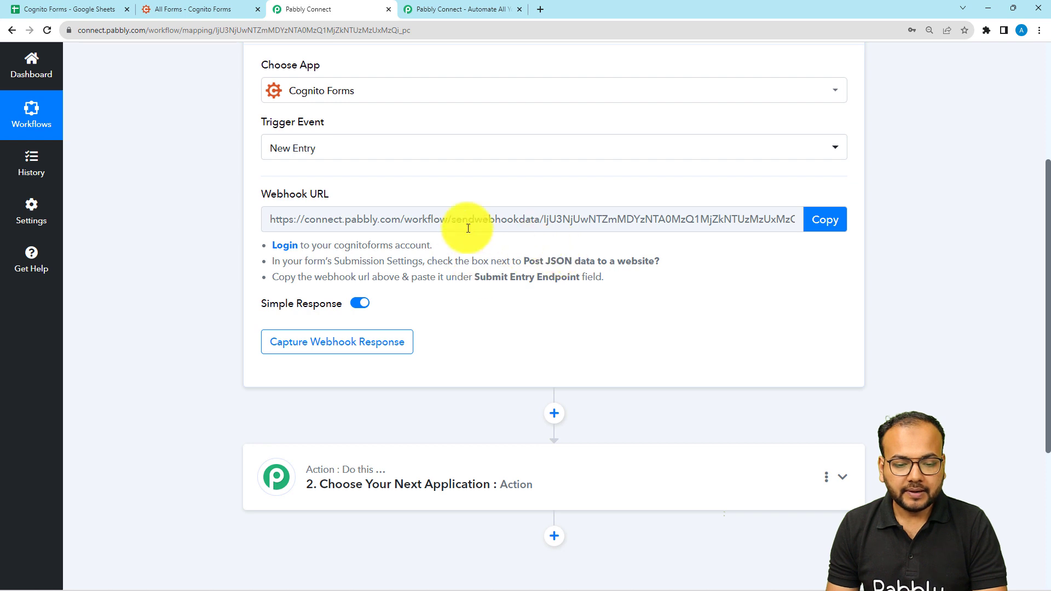
# Step: Open the Subscriber Form's settings and expand the Post JSON Data to a Website options
pyautogui.click(218, 8)
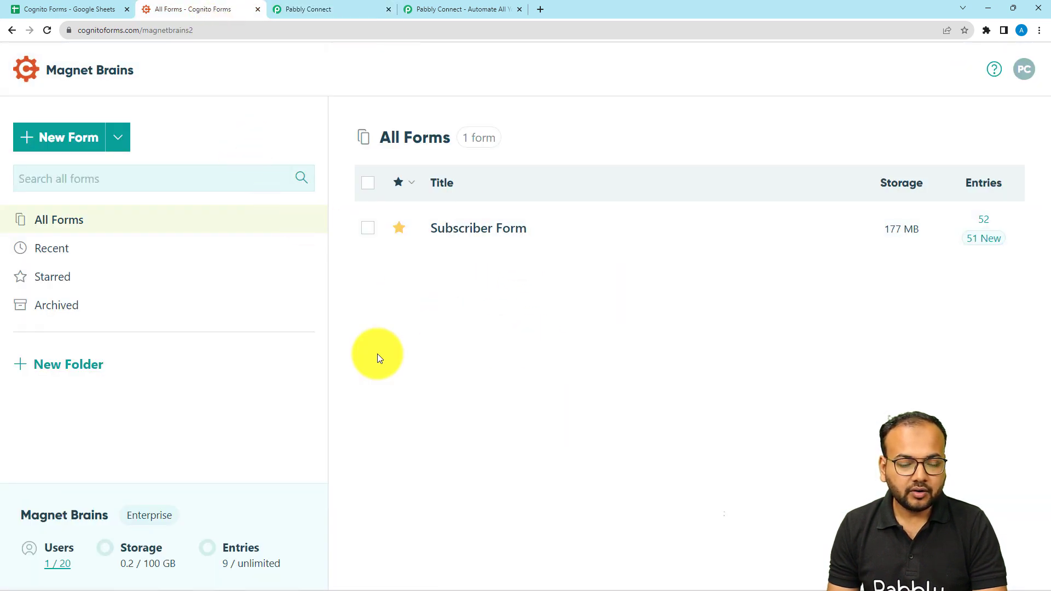
pyautogui.moveTo(642, 223)
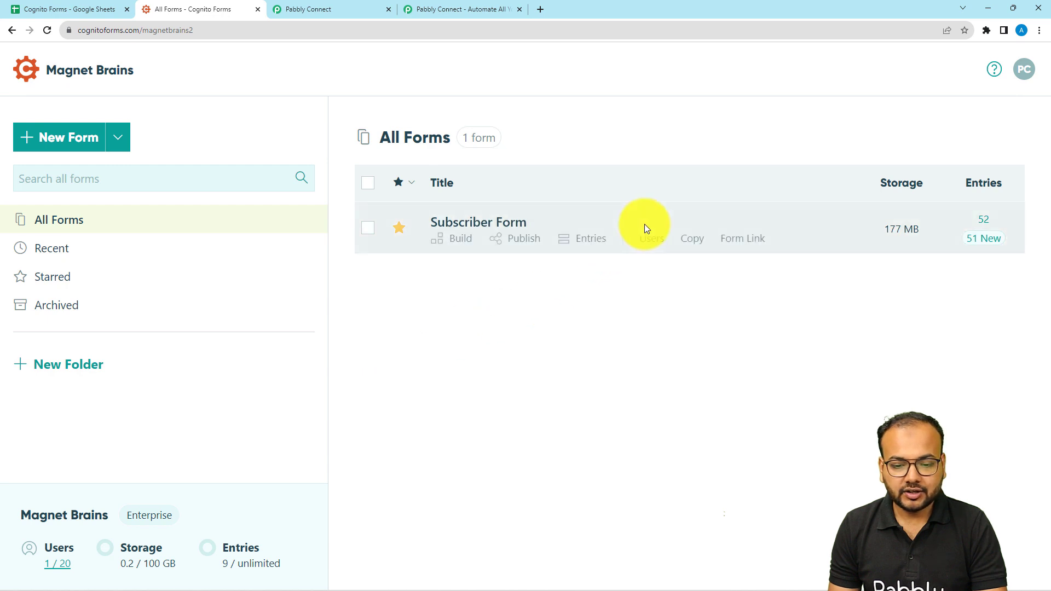
pyautogui.click(489, 224)
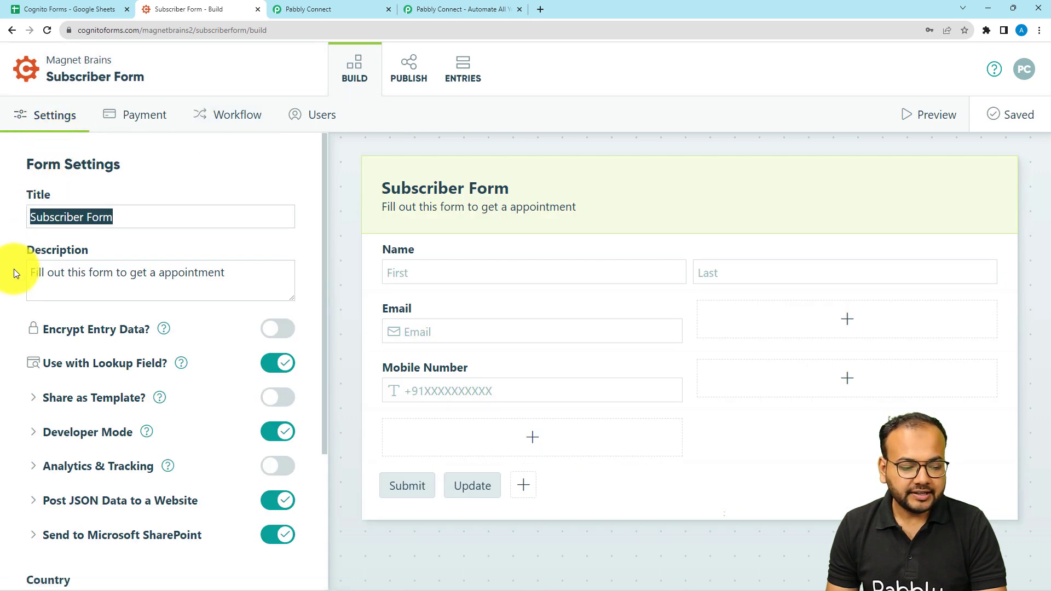
pyautogui.scroll(-2, 2, 340)
pyautogui.scroll(-1, 3, 340)
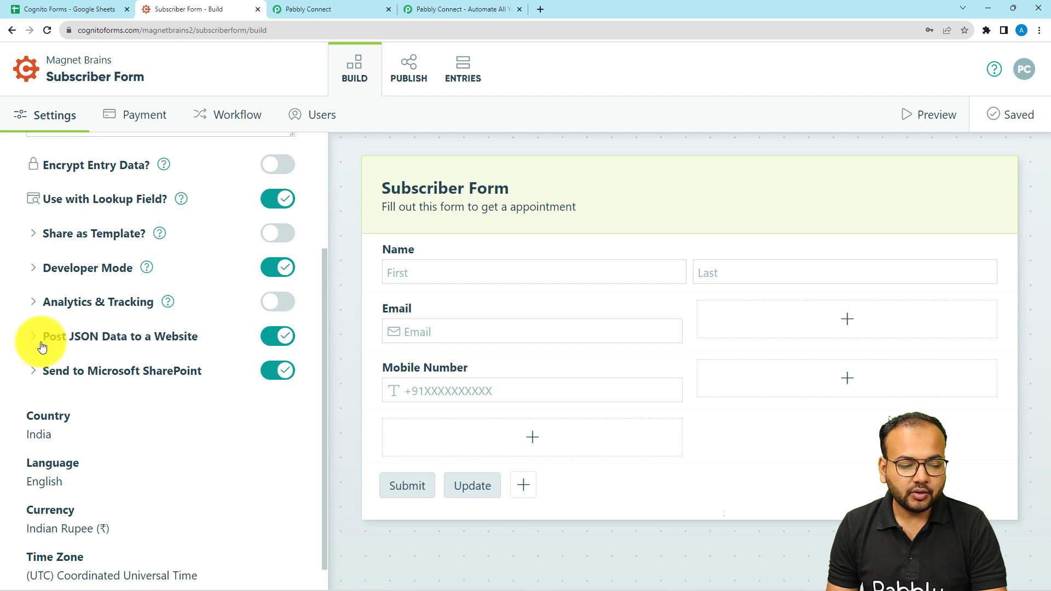
pyautogui.click(84, 337)
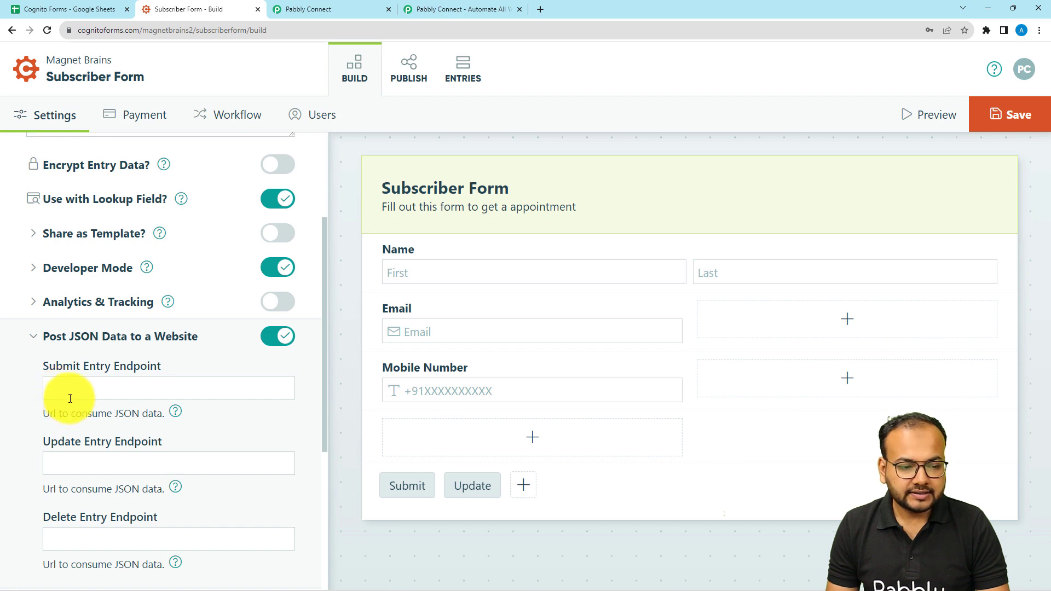
# Step: Paste the copied Pabbly webhook URL into the Submit Entry Endpoint field and save the form
pyautogui.click(340, 4)
pyautogui.click(825, 219)
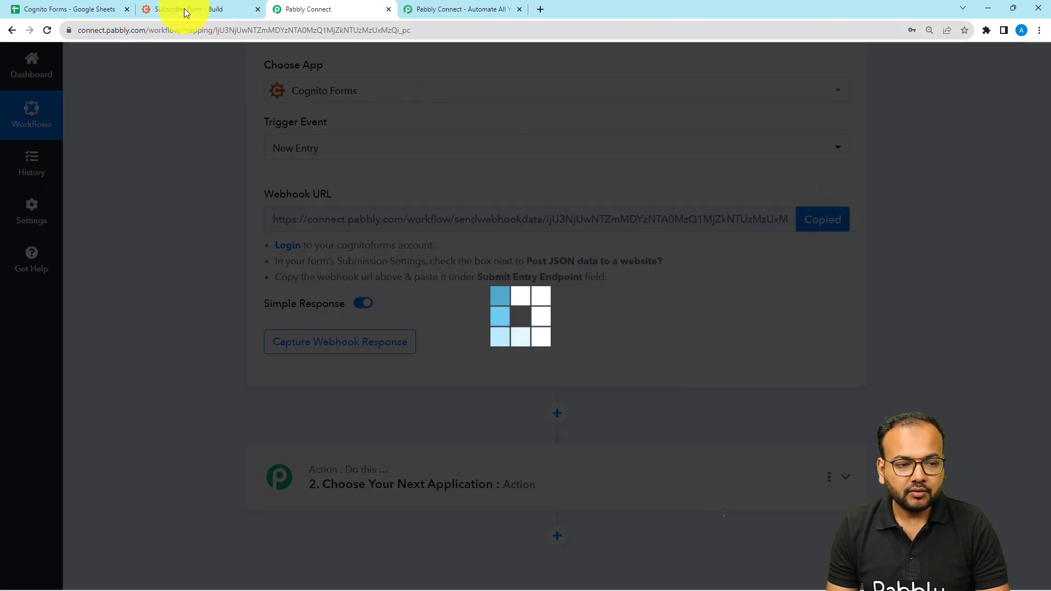
pyautogui.click(167, 5)
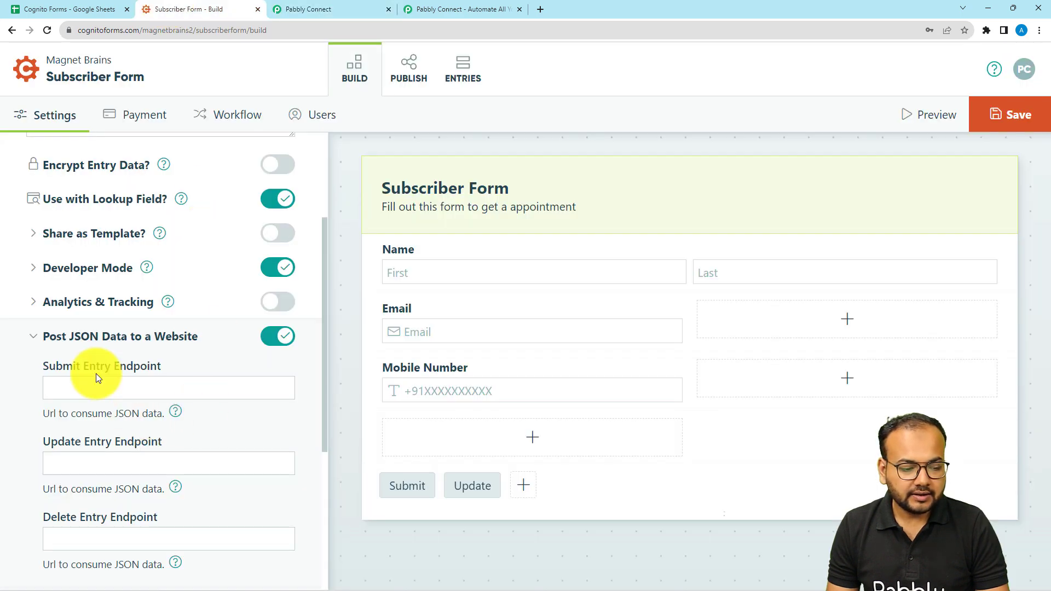
pyautogui.rightClick(93, 390)
pyautogui.click(119, 301)
pyautogui.click(198, 421)
pyautogui.scroll(-5, 231, 422)
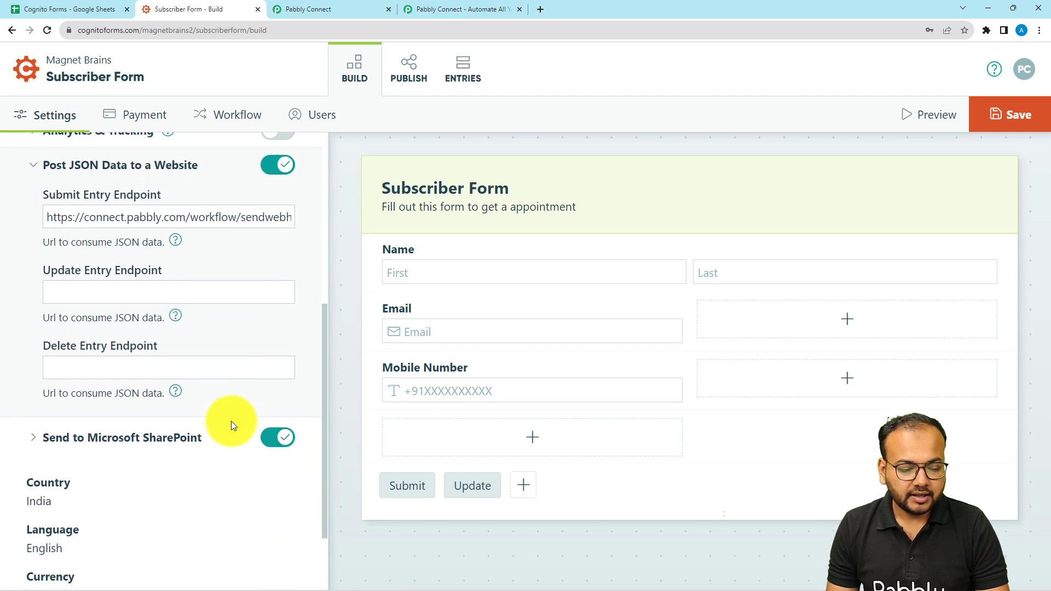
pyautogui.scroll(8, 231, 422)
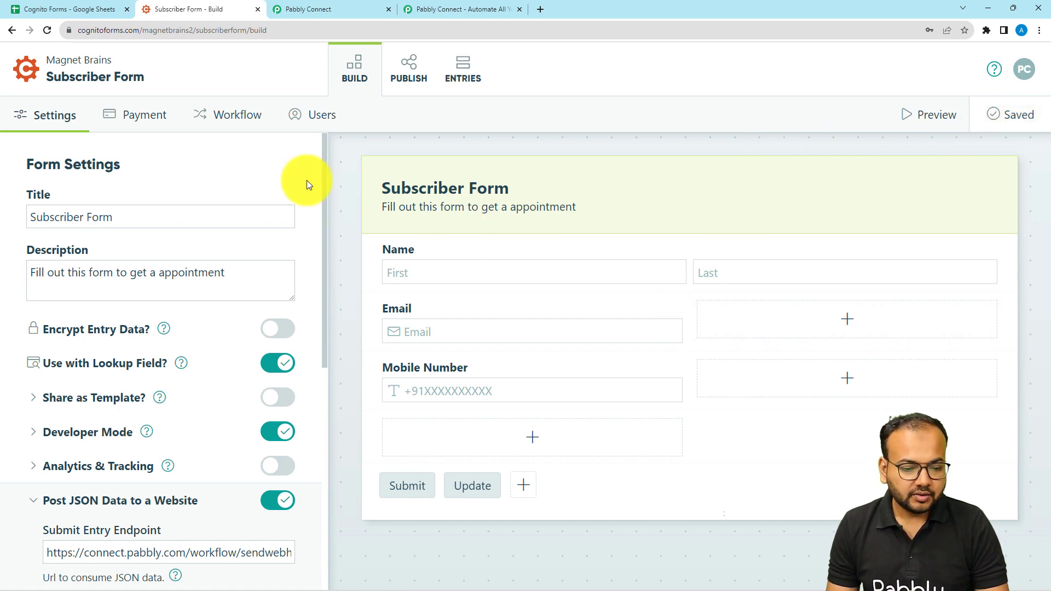
# Step: Open the live Subscriber Form in a new tab and start Pabbly's webhook response capture
pyautogui.click(410, 79)
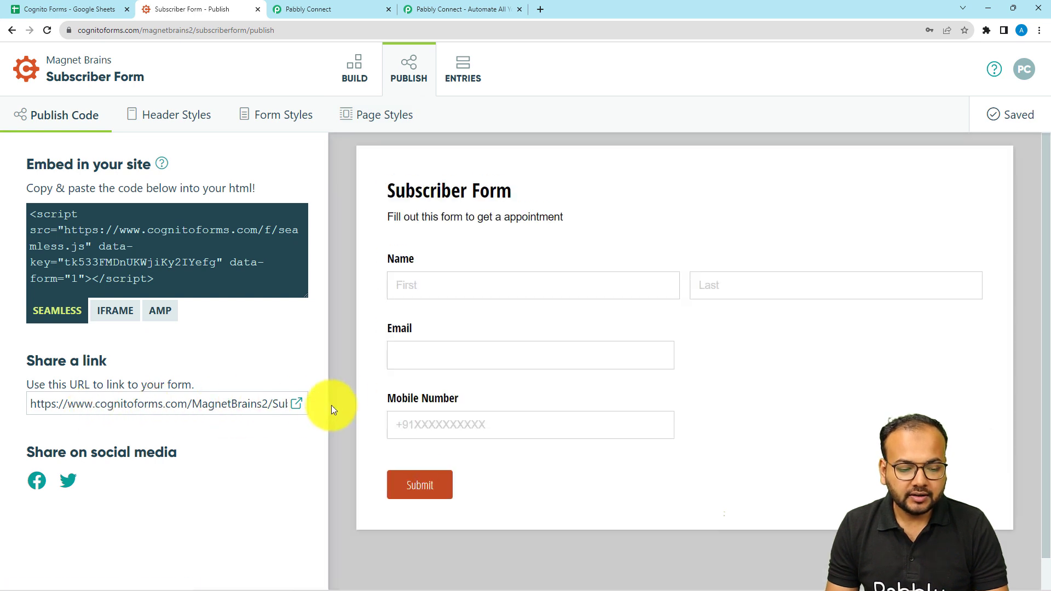
pyautogui.click(297, 404)
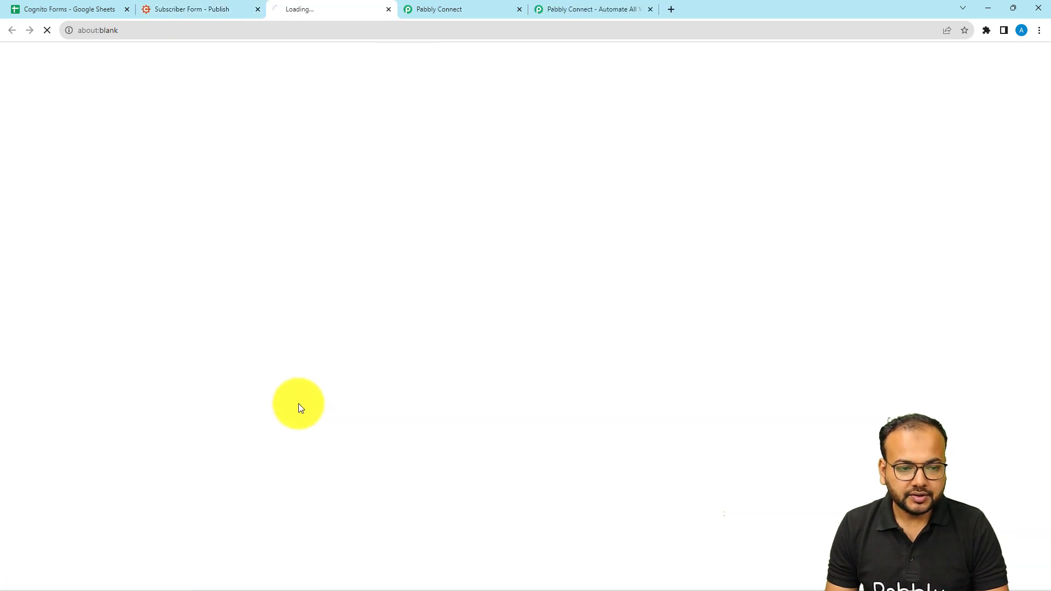
pyautogui.click(483, 3)
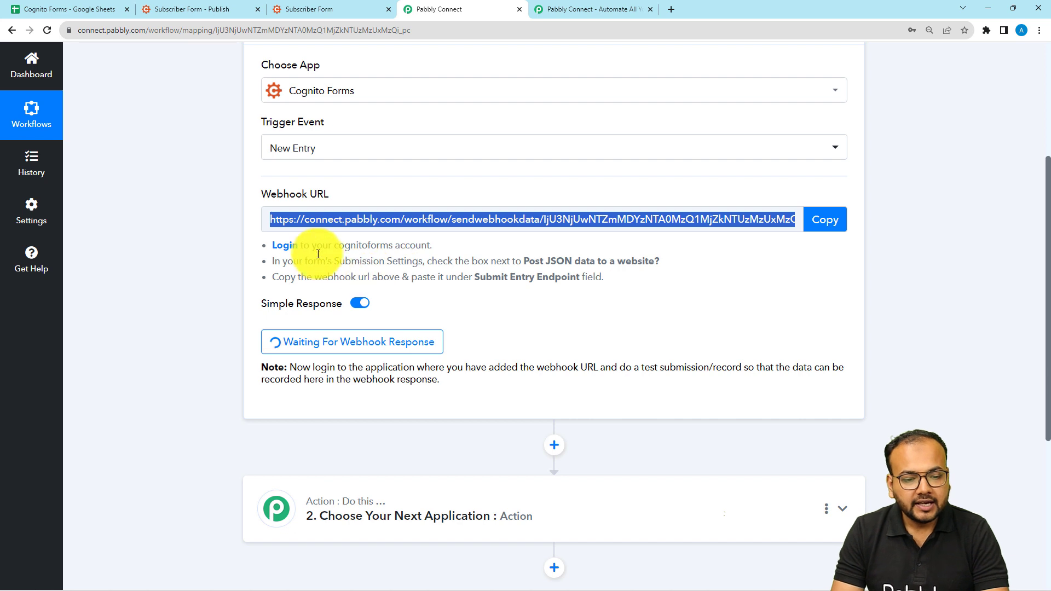
pyautogui.click(837, 221)
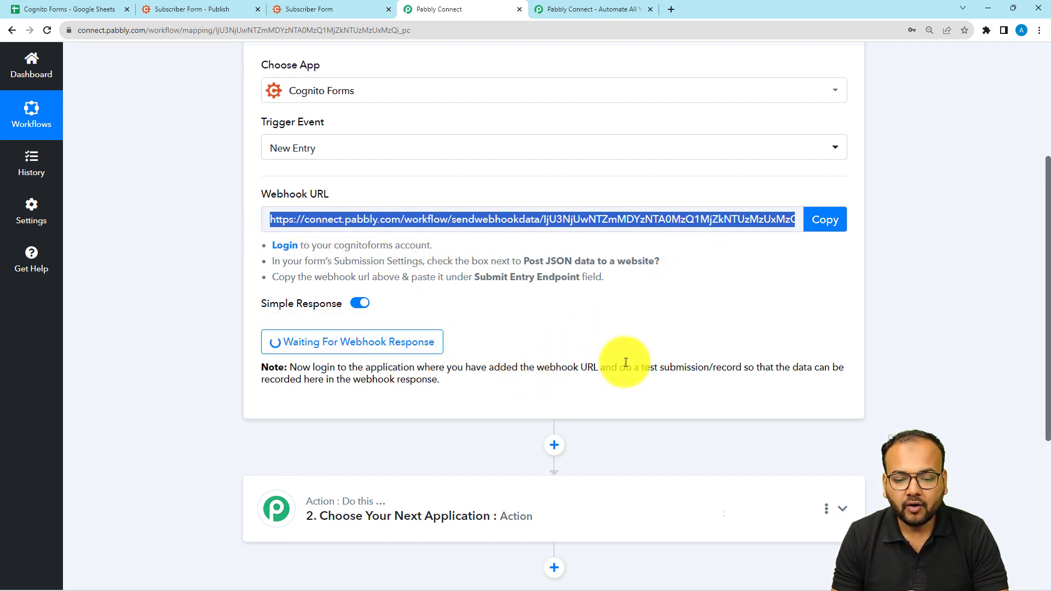
pyautogui.moveTo(641, 367); pyautogui.dragTo(681, 378)
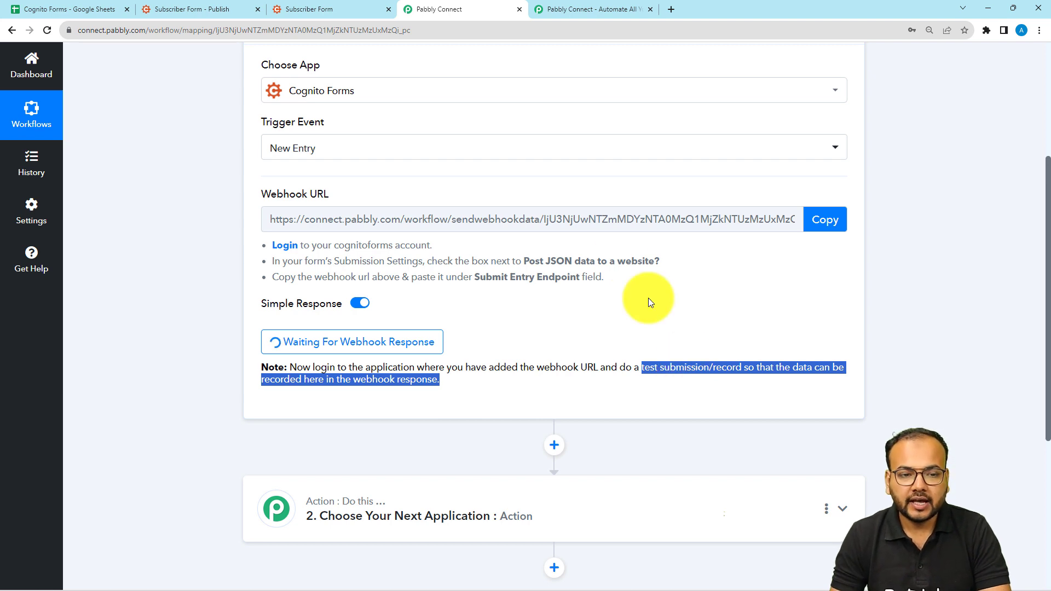
# Step: Fill in the first and last name on the live Subscriber Form
pyautogui.click(309, 10)
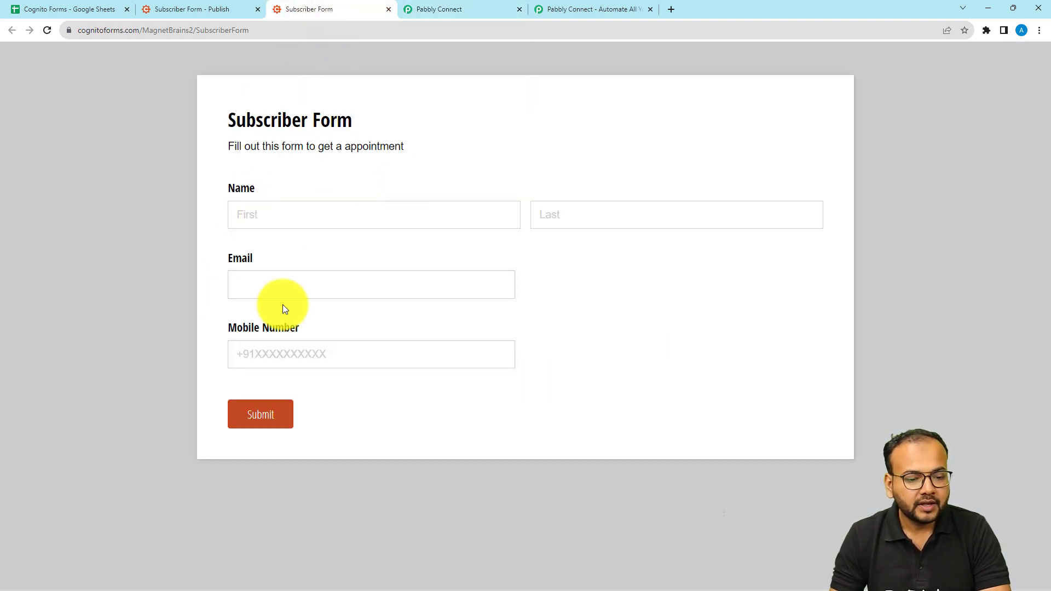
pyautogui.click(428, 15)
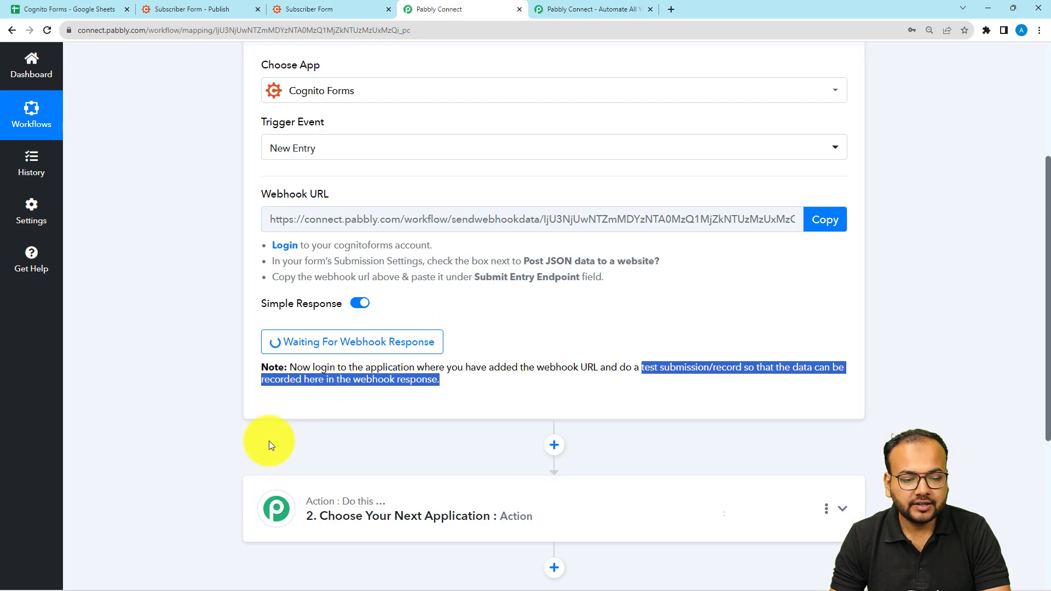
pyautogui.click(330, 11)
pyautogui.click(308, 215)
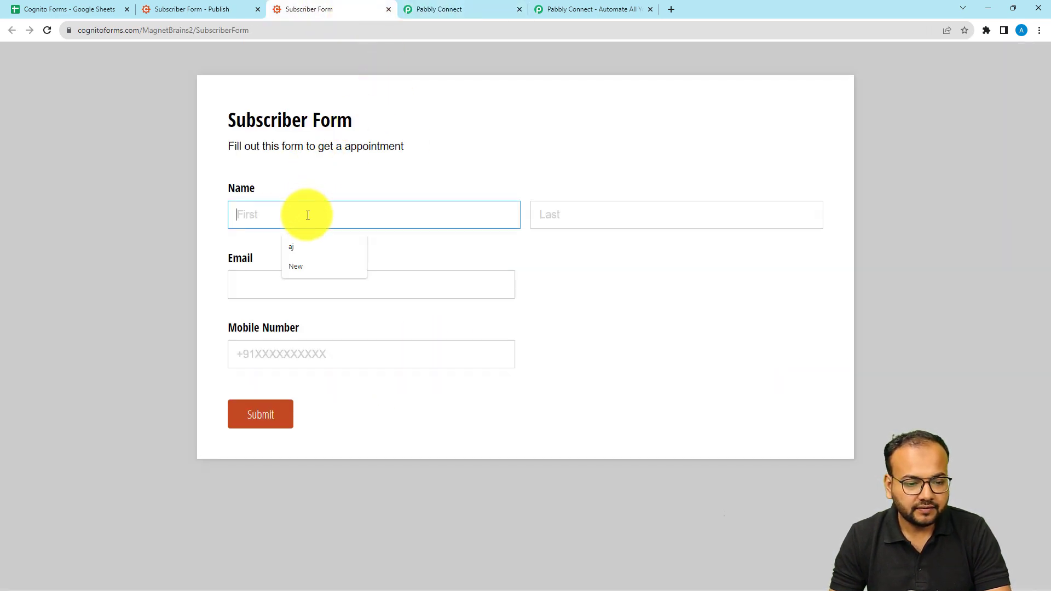
pyautogui.write('First')
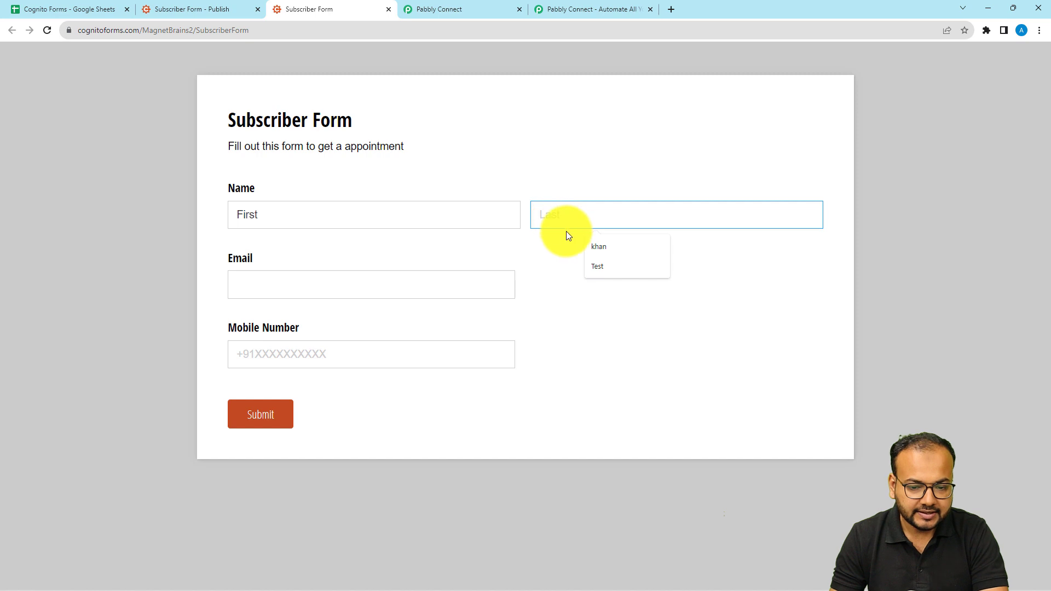
pyautogui.click(596, 245)
pyautogui.click(388, 293)
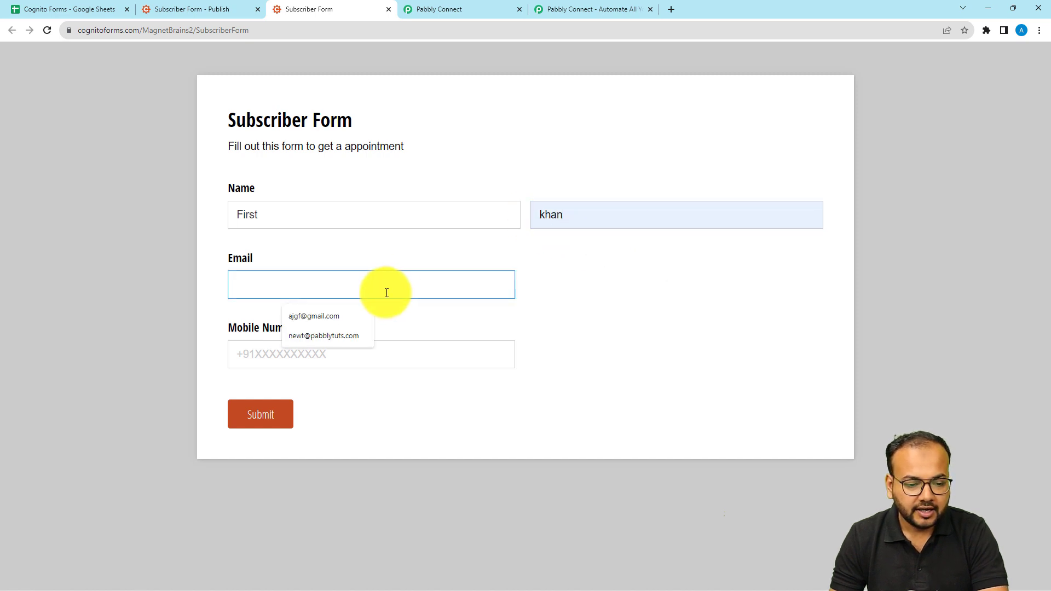
# Step: Enter the email and mobile number, submit the test entry, and return to Pabbly
pyautogui.click(338, 330)
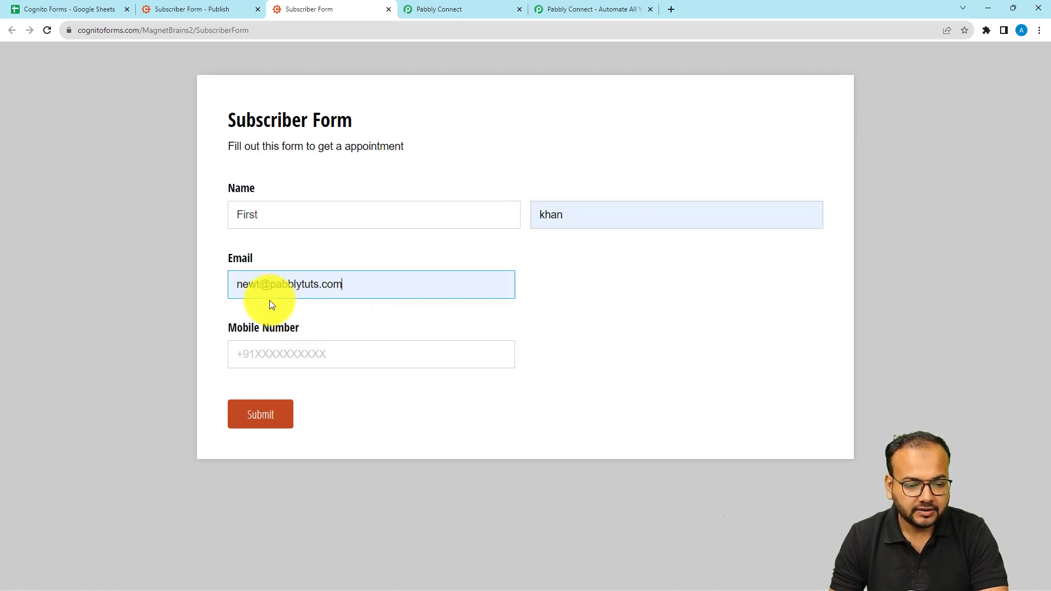
pyautogui.click(243, 285)
pyautogui.write('ff')
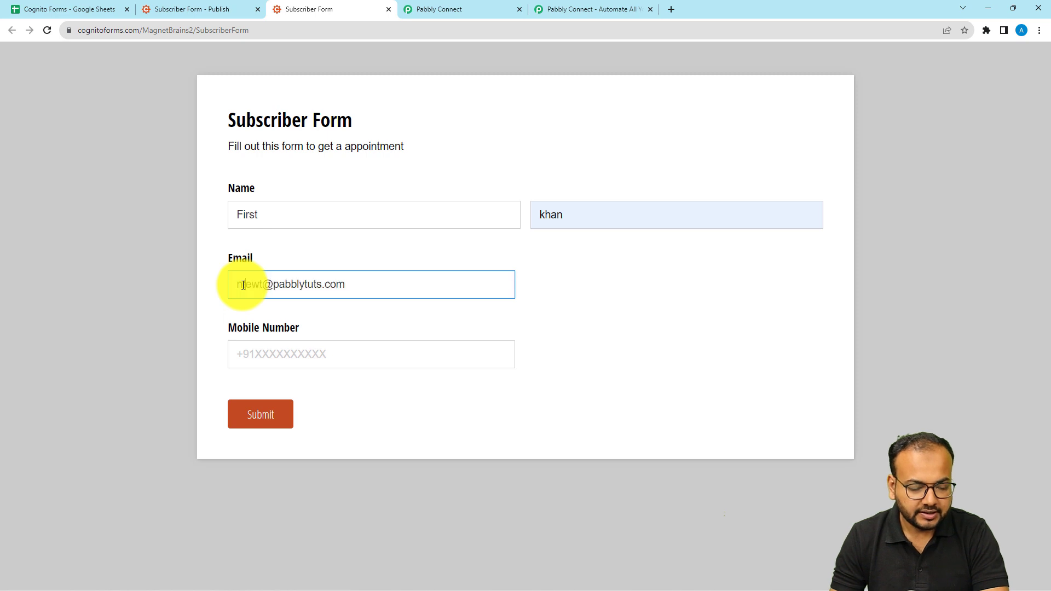
pyautogui.click(258, 350)
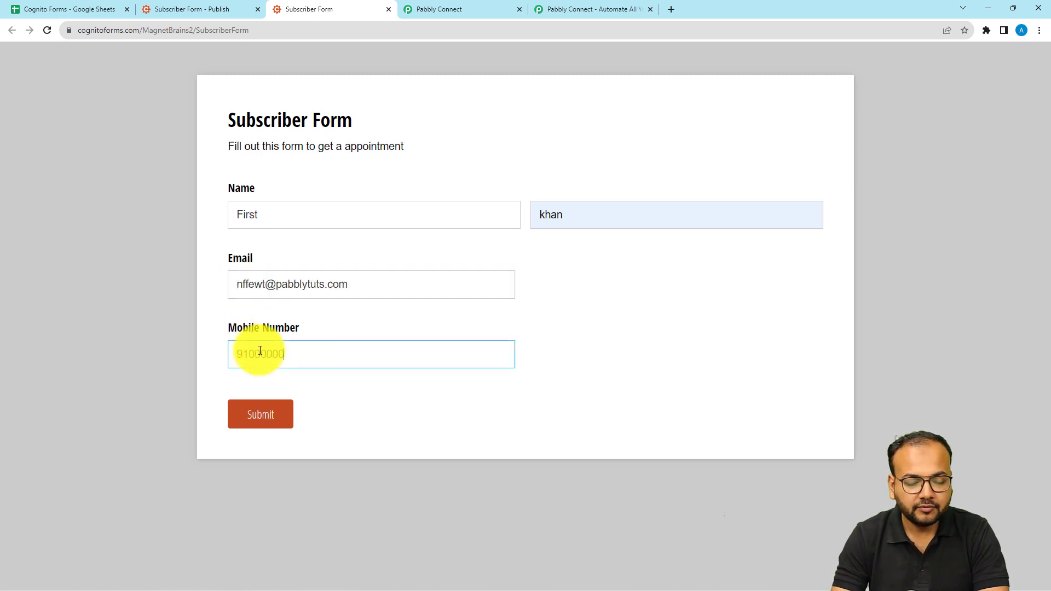
pyautogui.click(253, 420)
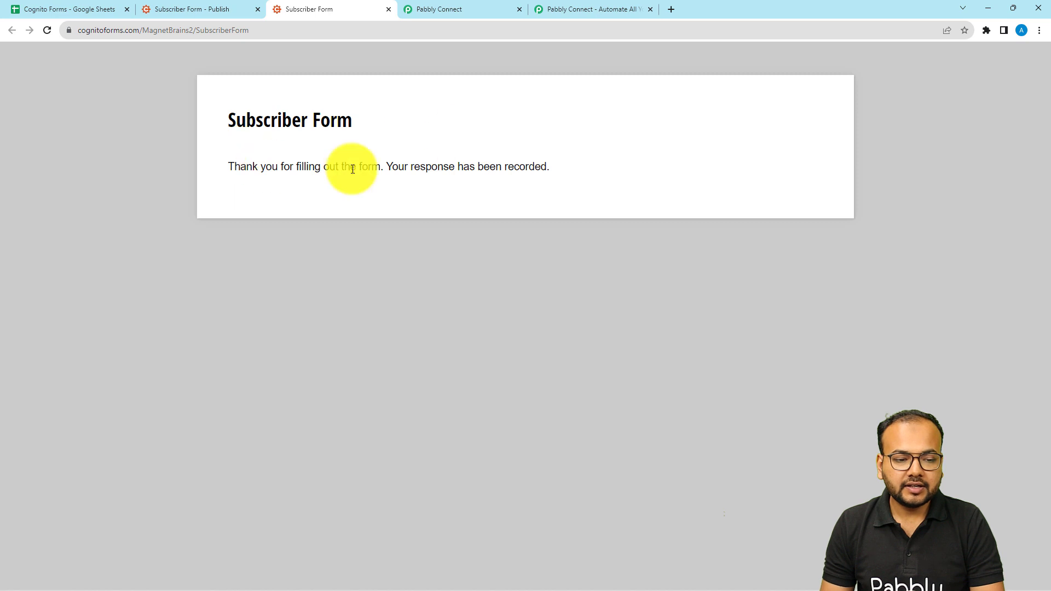
pyautogui.click(439, 15)
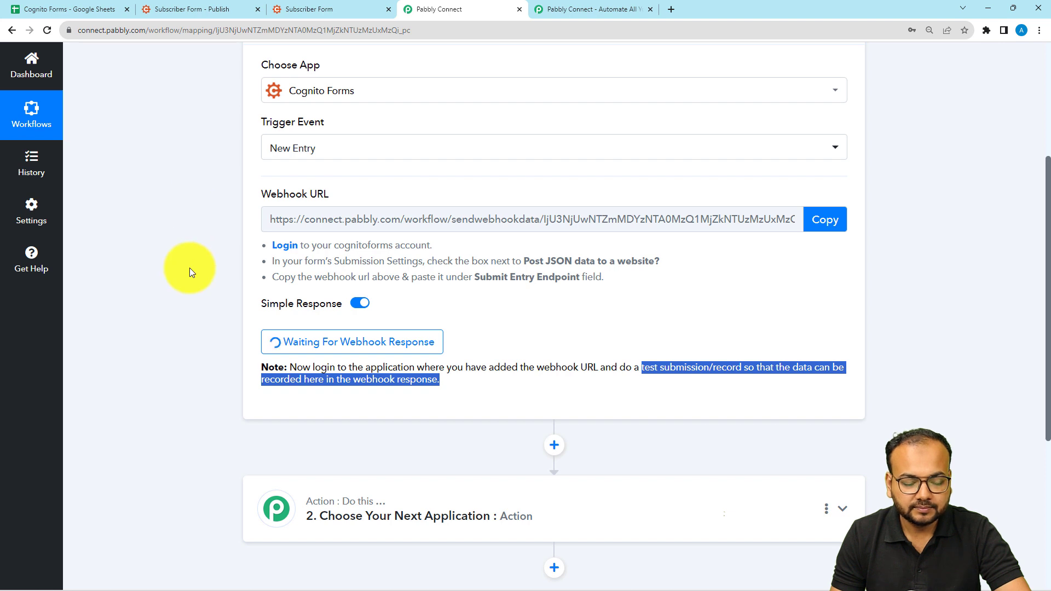
# Step: Check the received name, mobile number and form name, then switch to the Cognito Forms spreadsheet
pyautogui.scroll(-3, 189, 268)
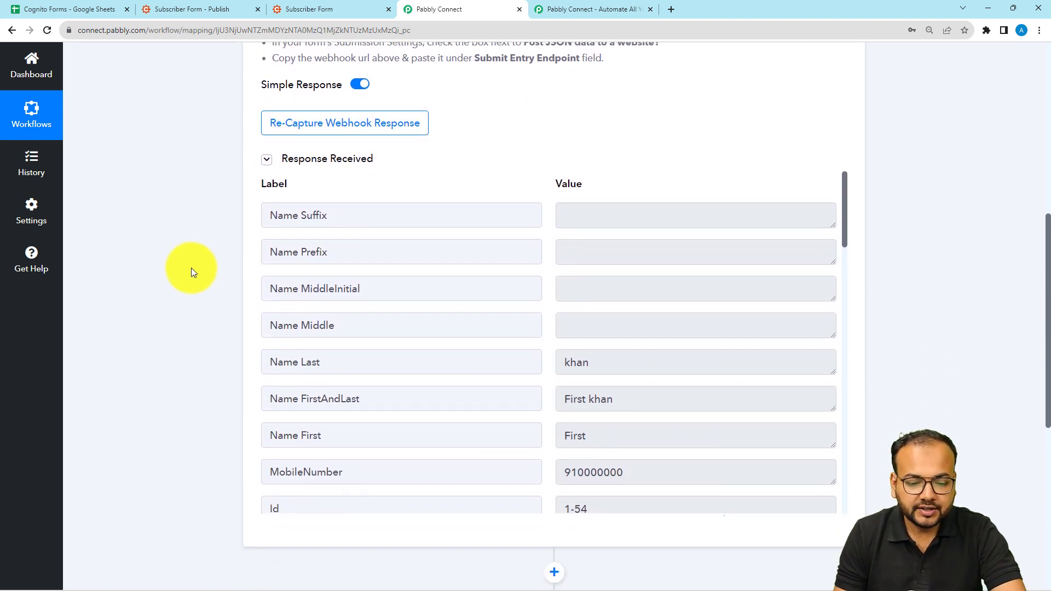
pyautogui.scroll(-2, 211, 298)
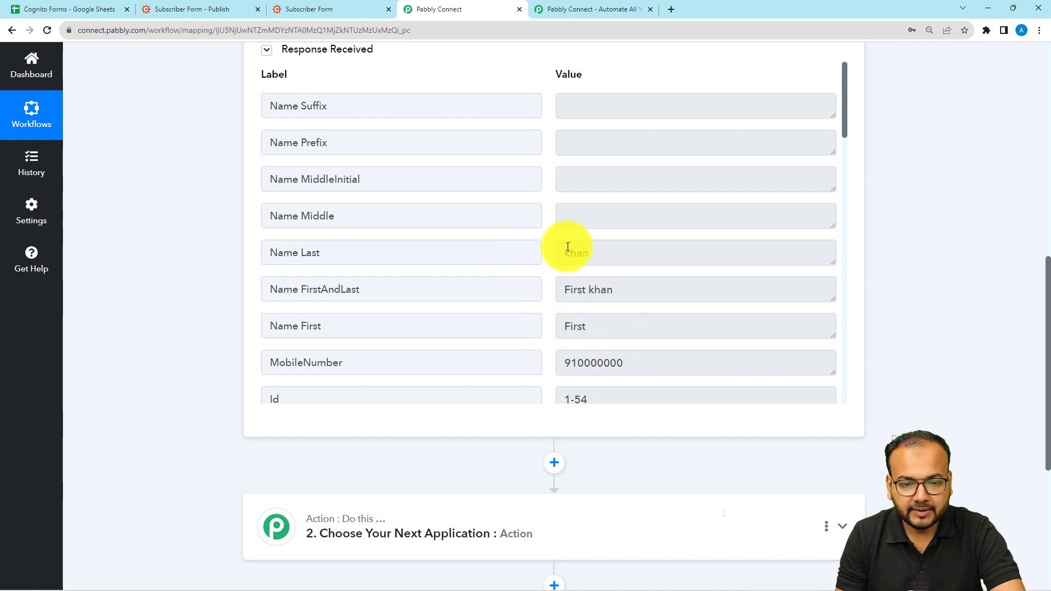
pyautogui.scroll(-1, 512, 284)
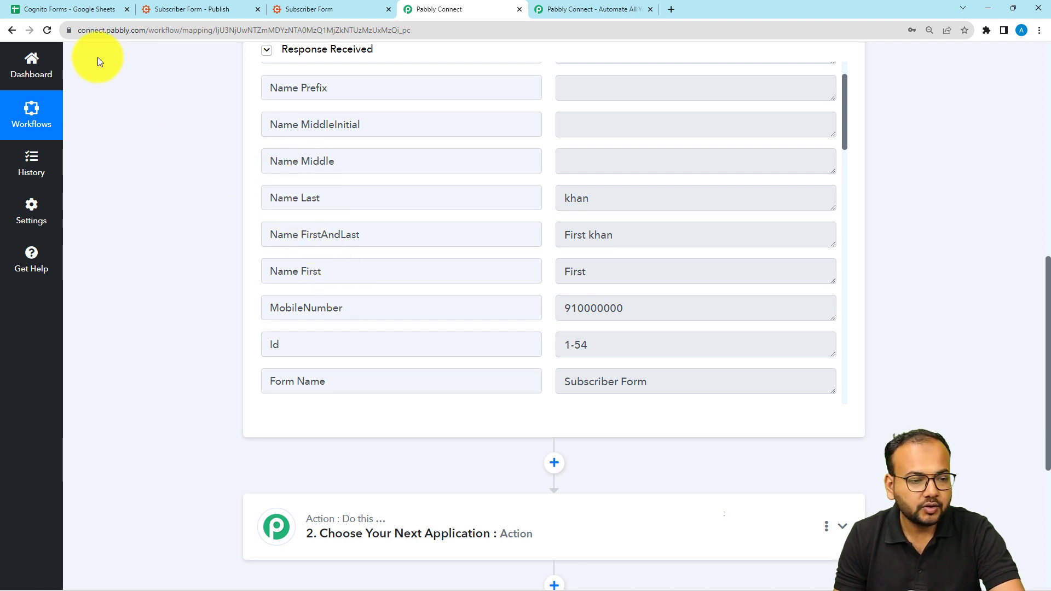
pyautogui.click(87, 9)
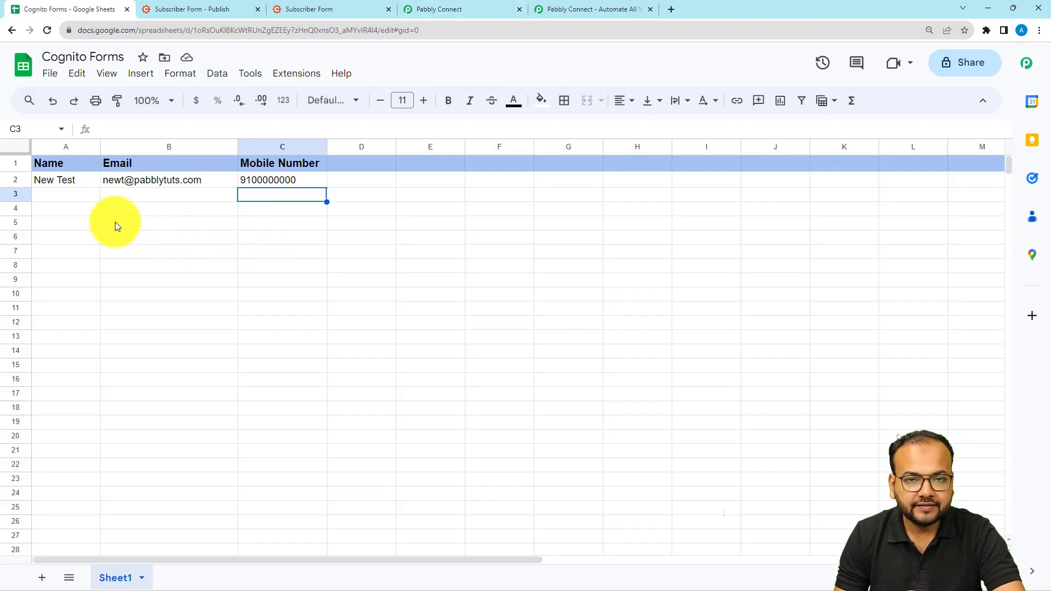
# Step: Set the action step to Google Sheets, found by searching 'shee', with the Add New Row event
pyautogui.click(434, 10)
pyautogui.scroll(-5, 340, 289)
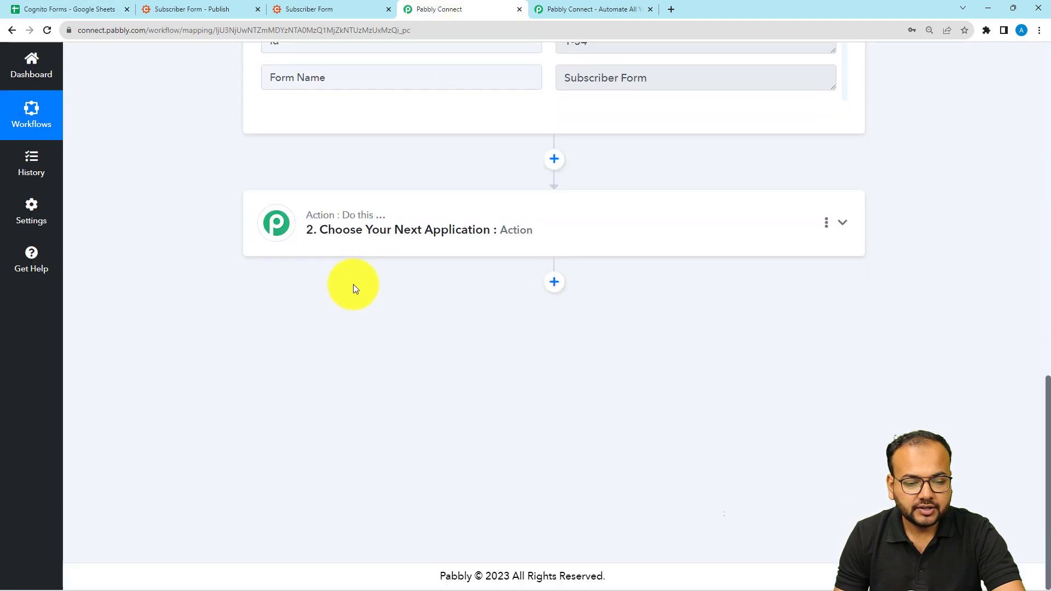
pyautogui.click(372, 230)
pyautogui.scroll(-2, 371, 228)
pyautogui.click(385, 194)
pyautogui.write('shee')
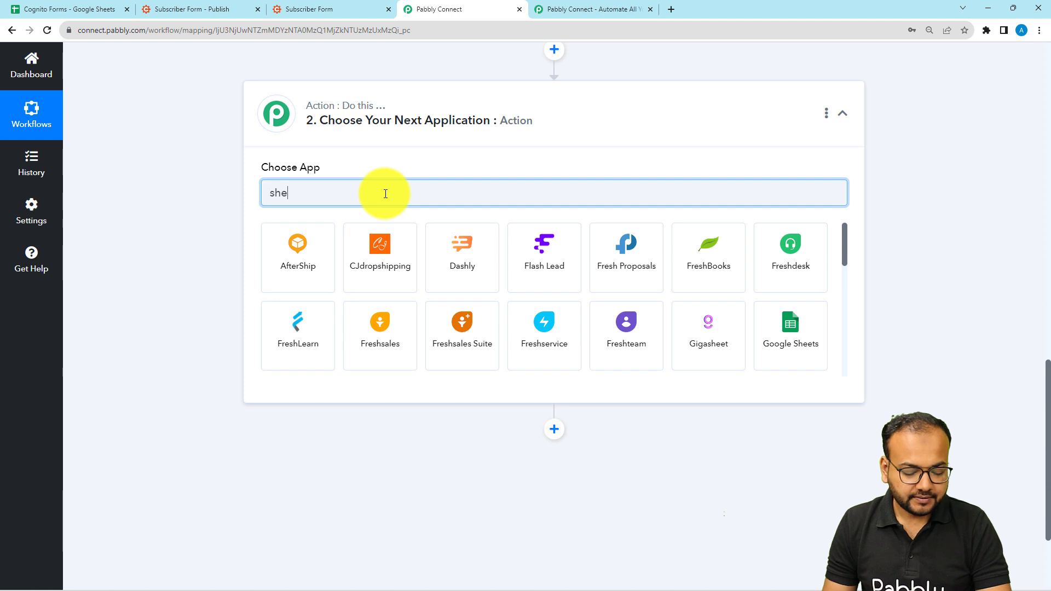
pyautogui.click(393, 254)
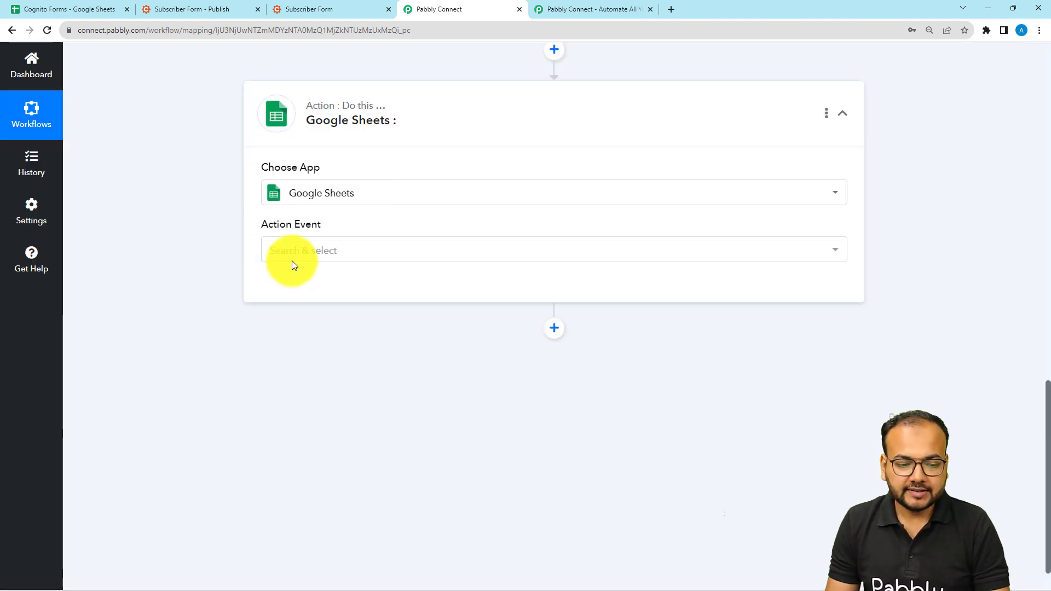
pyautogui.click(292, 255)
pyautogui.click(319, 330)
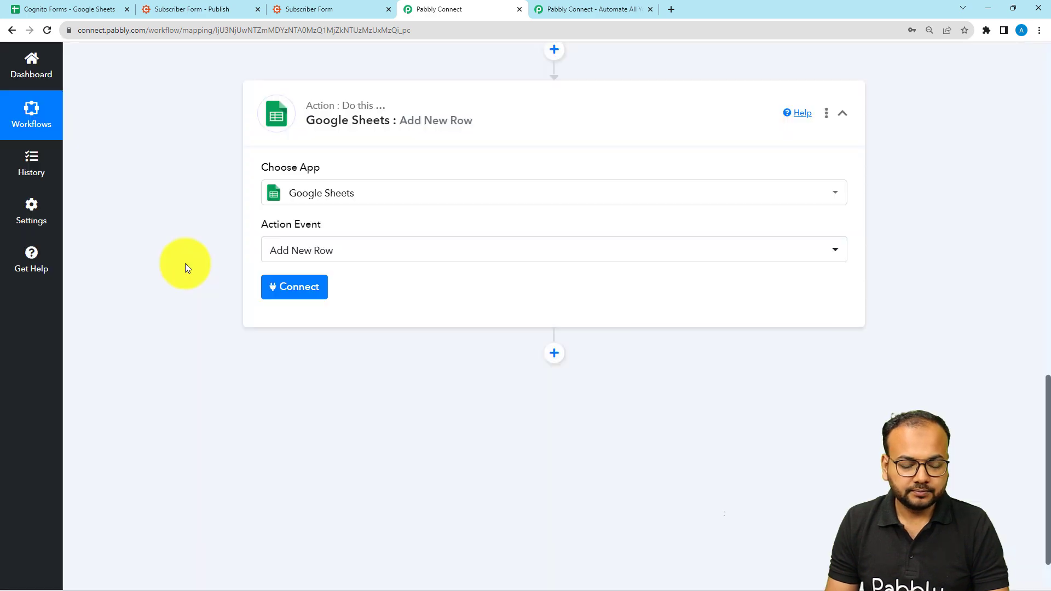
# Step: Add a new Google Sheets connection by signing in with Google and granting Pabbly access
pyautogui.click(290, 289)
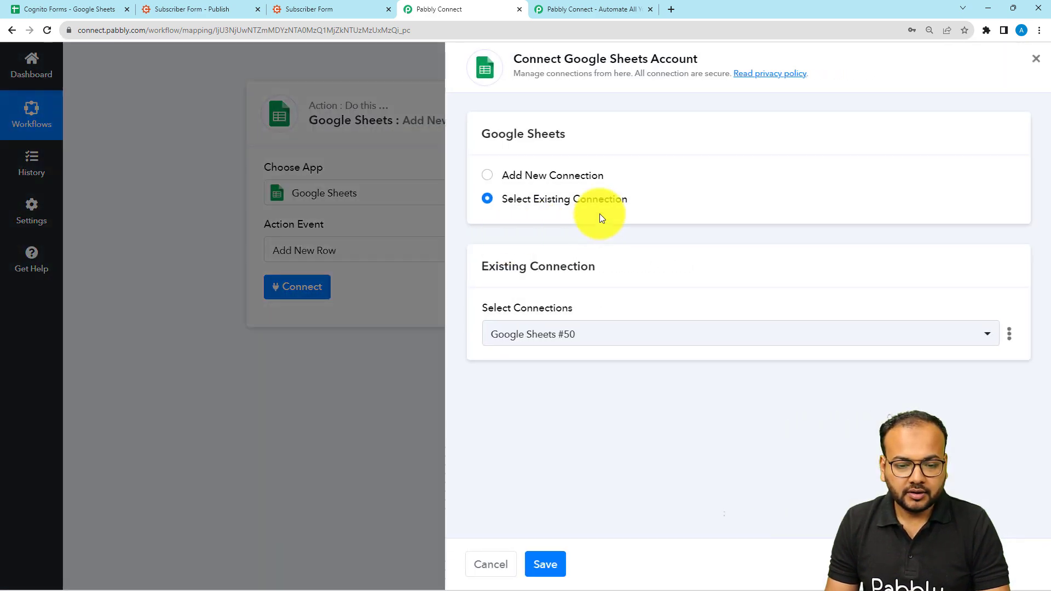
pyautogui.click(507, 174)
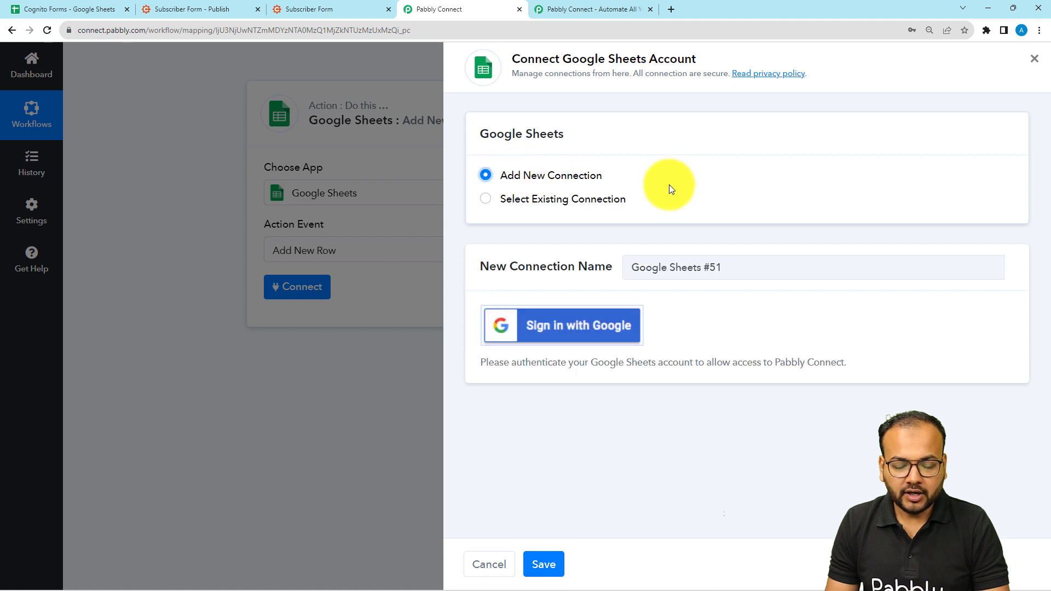
pyautogui.click(563, 336)
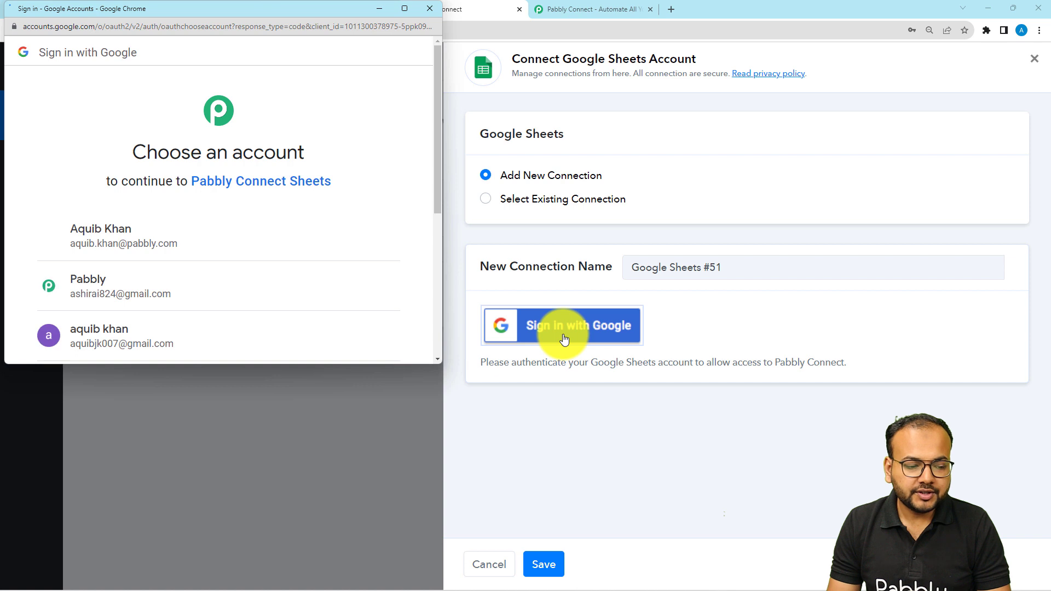
pyautogui.click(317, 290)
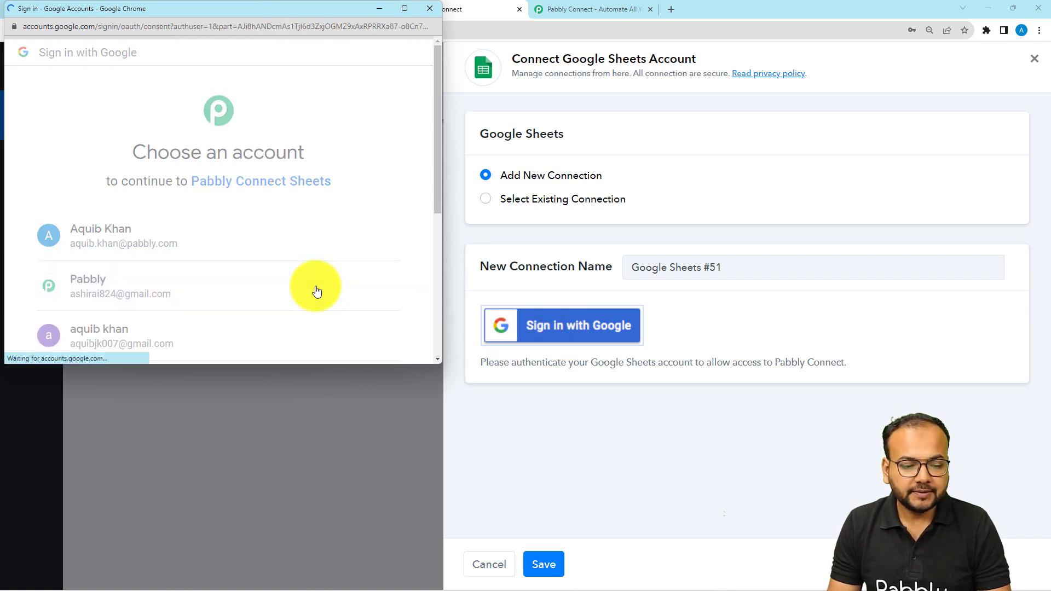
pyautogui.scroll(-5, 315, 291)
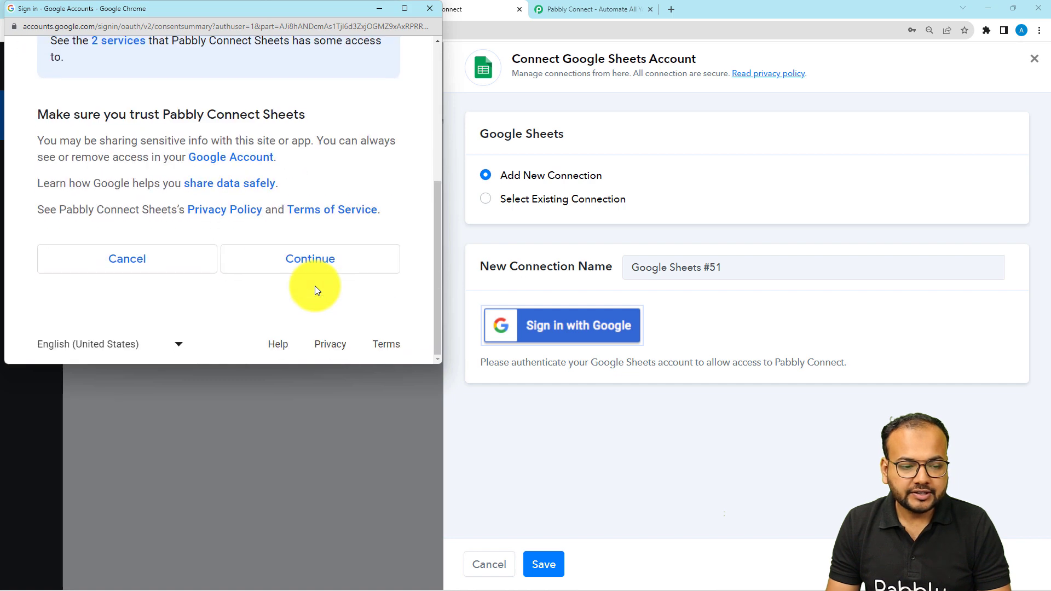
pyautogui.click(344, 267)
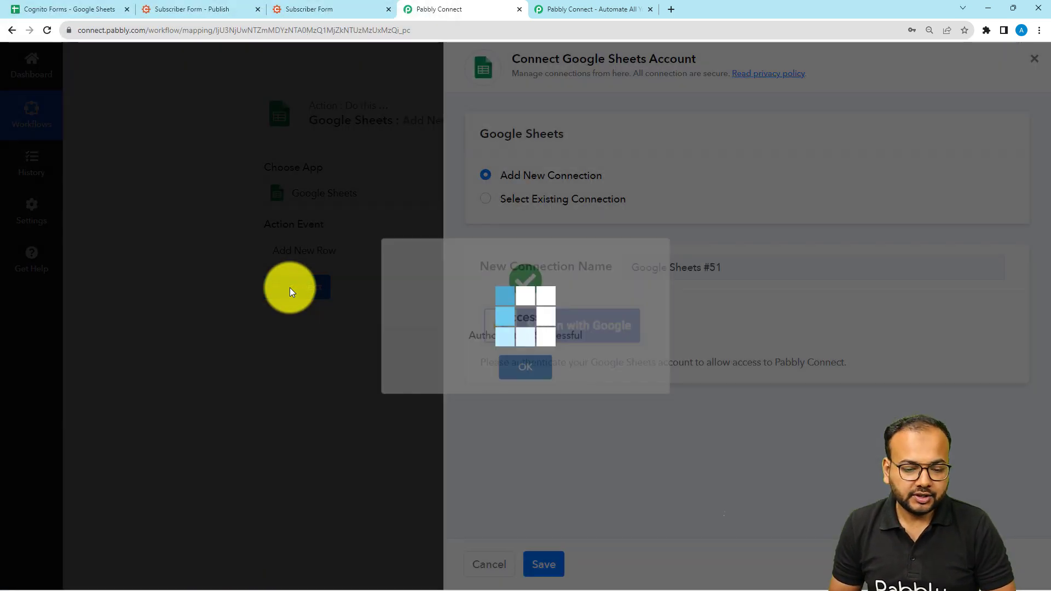
pyautogui.scroll(-2, 205, 280)
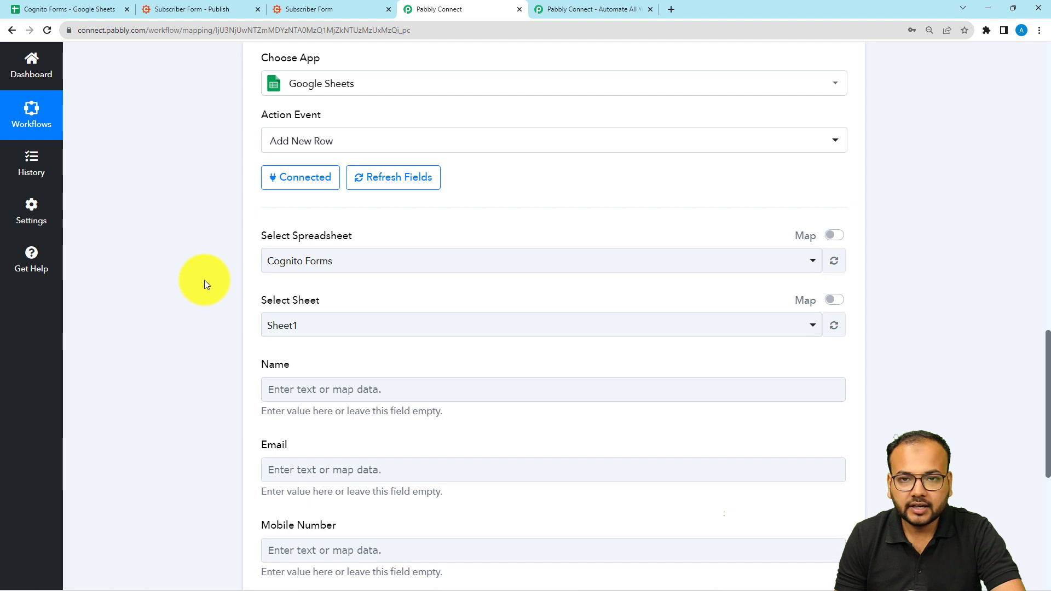
# Step: Choose the Cognito Forms spreadsheet as the Add New Row action's target
pyautogui.scroll(-1, 205, 280)
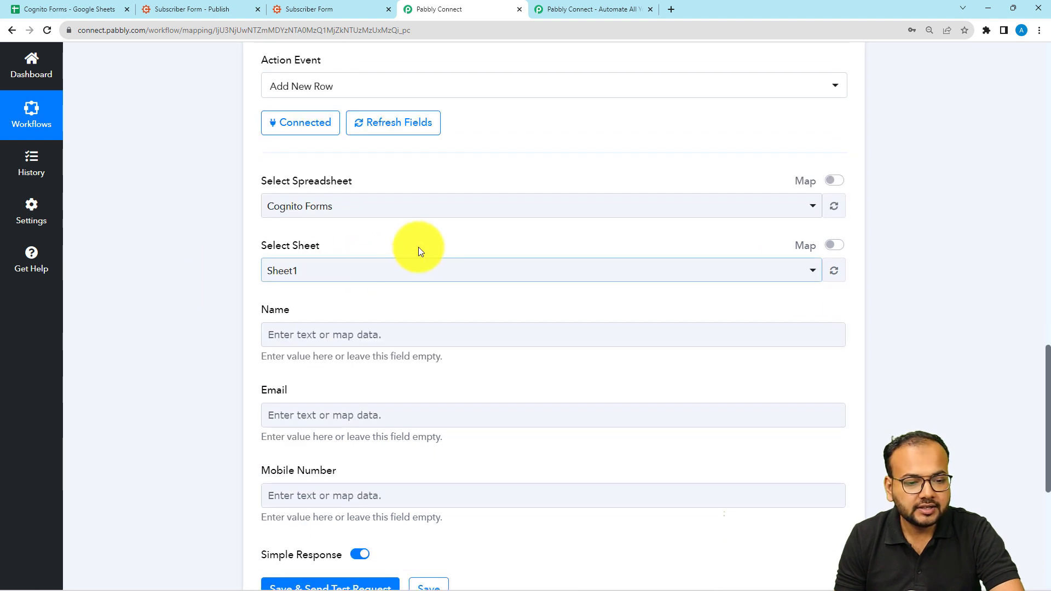
pyautogui.click(364, 212)
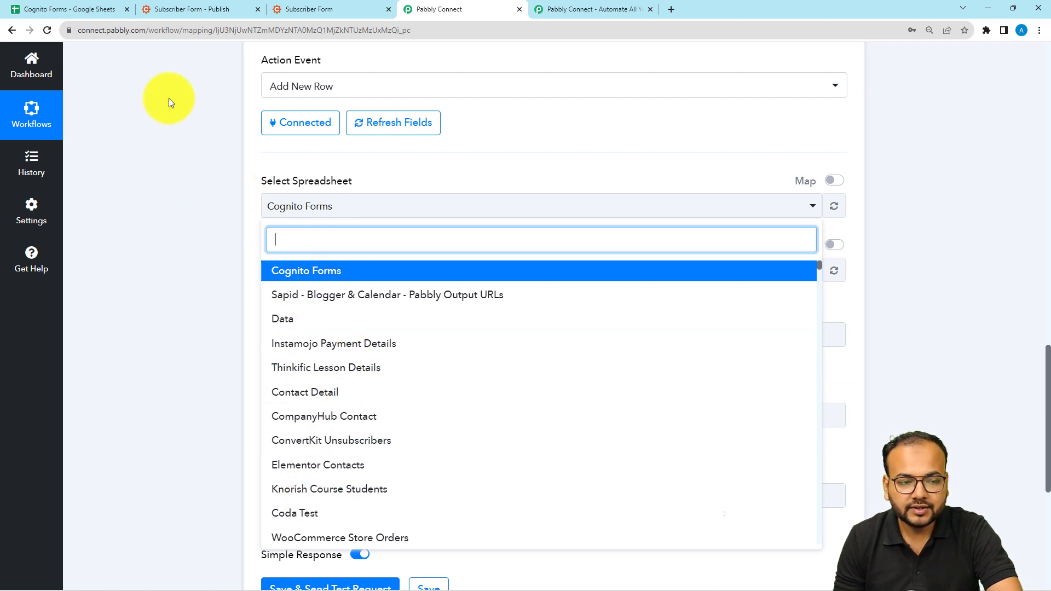
pyautogui.click(98, 16)
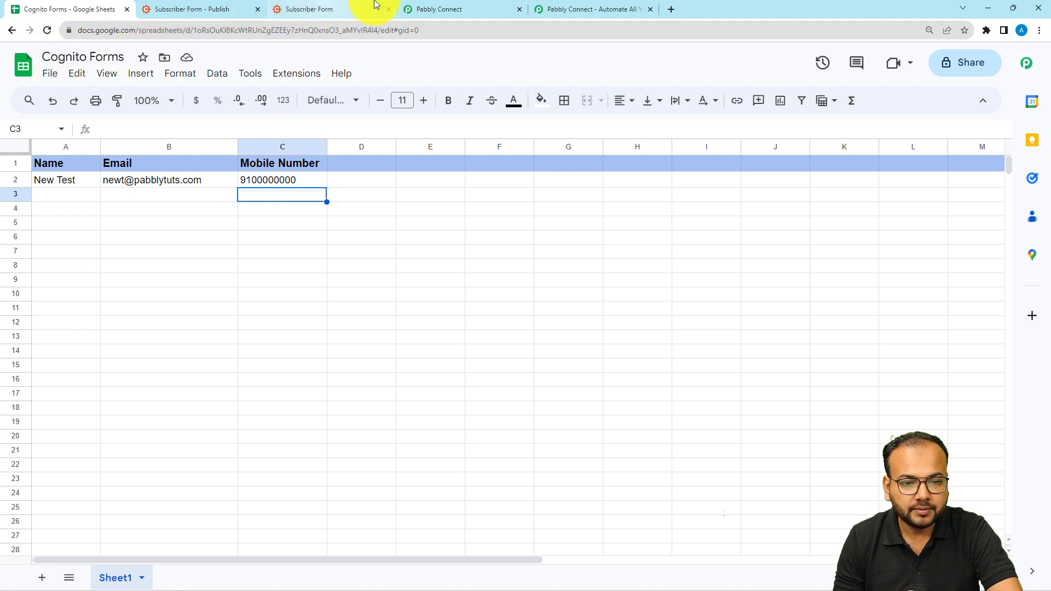
pyautogui.click(425, 10)
pyautogui.click(312, 272)
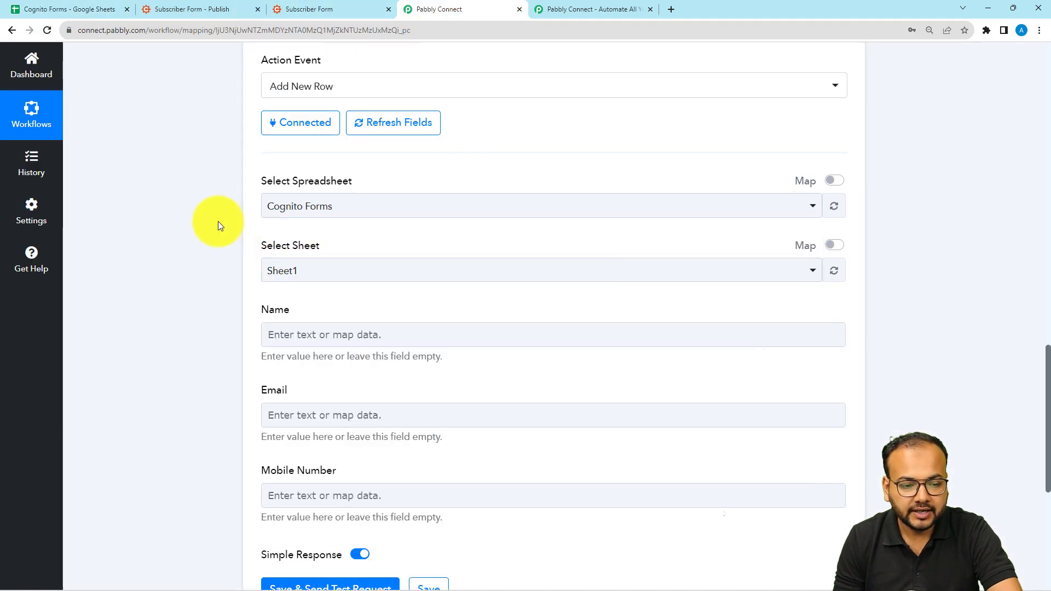
pyautogui.scroll(-1, 218, 221)
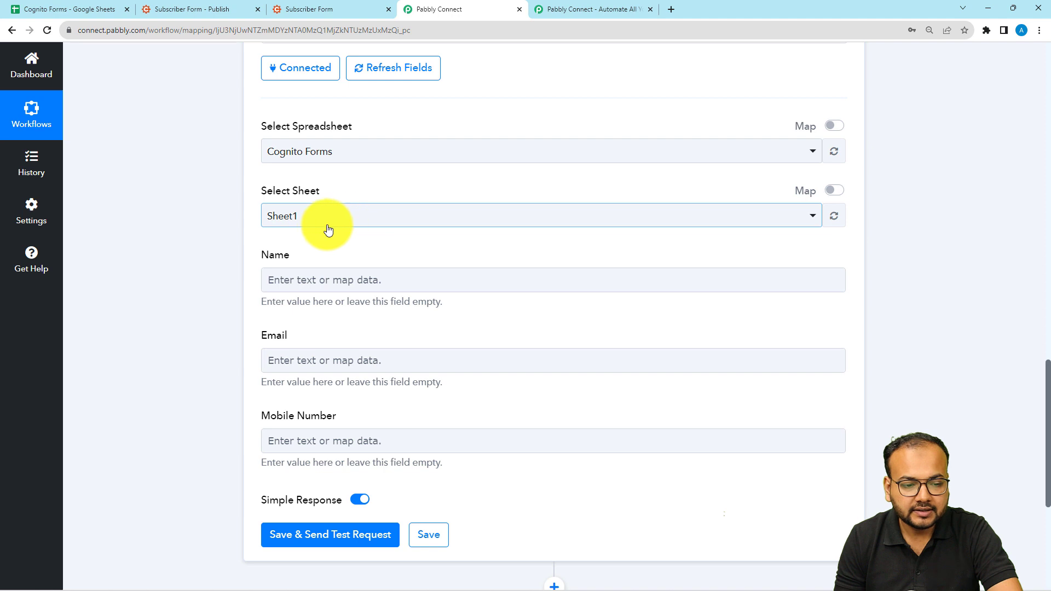
# Step: Compare Sheet1's column headings with the action's Name, Email and Mobile Number fields
pyautogui.click(88, 9)
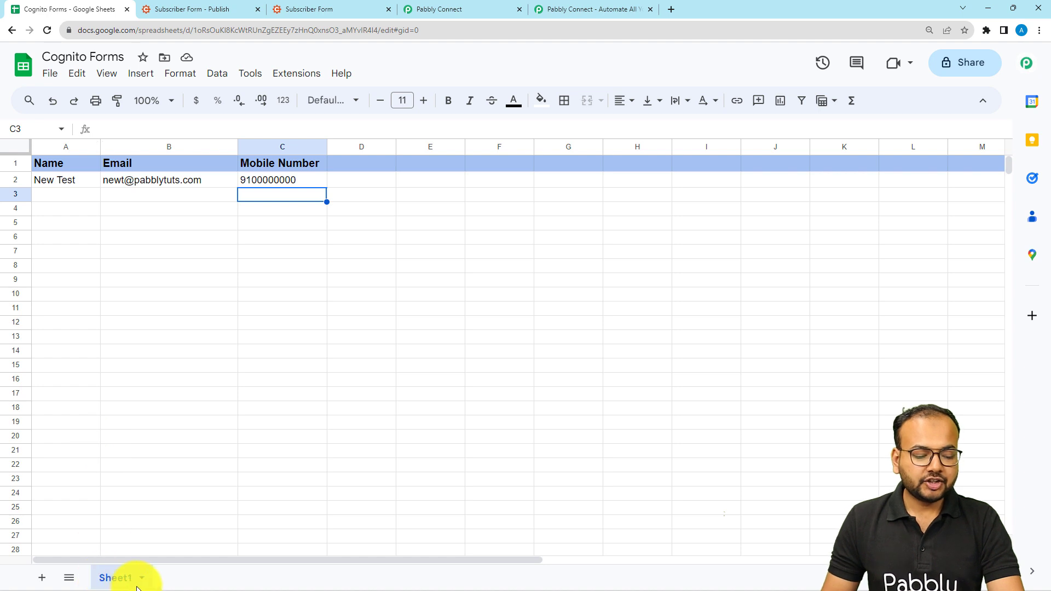
pyautogui.click(441, 9)
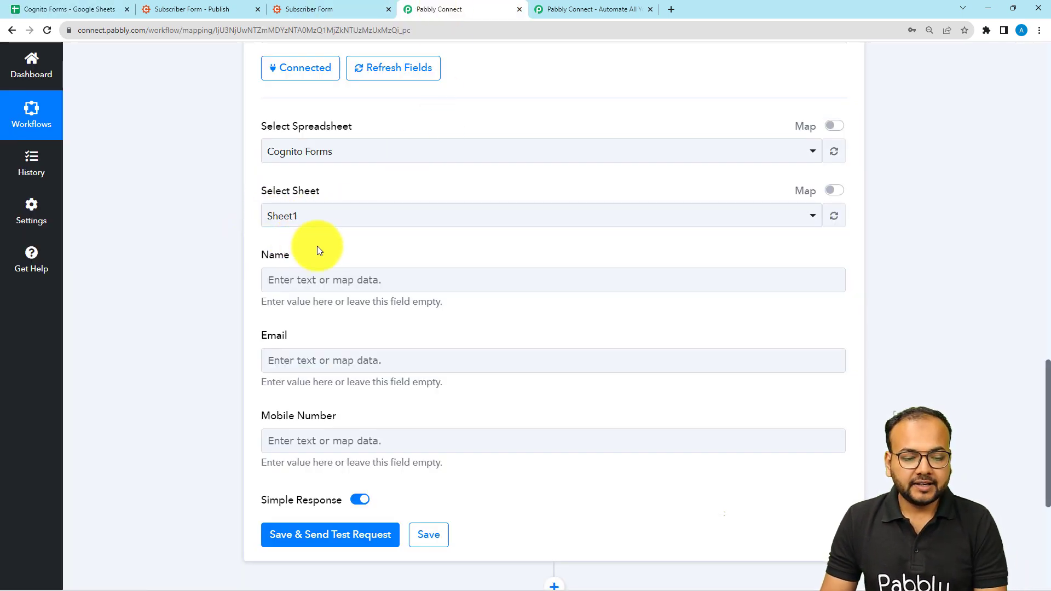
pyautogui.click(293, 432)
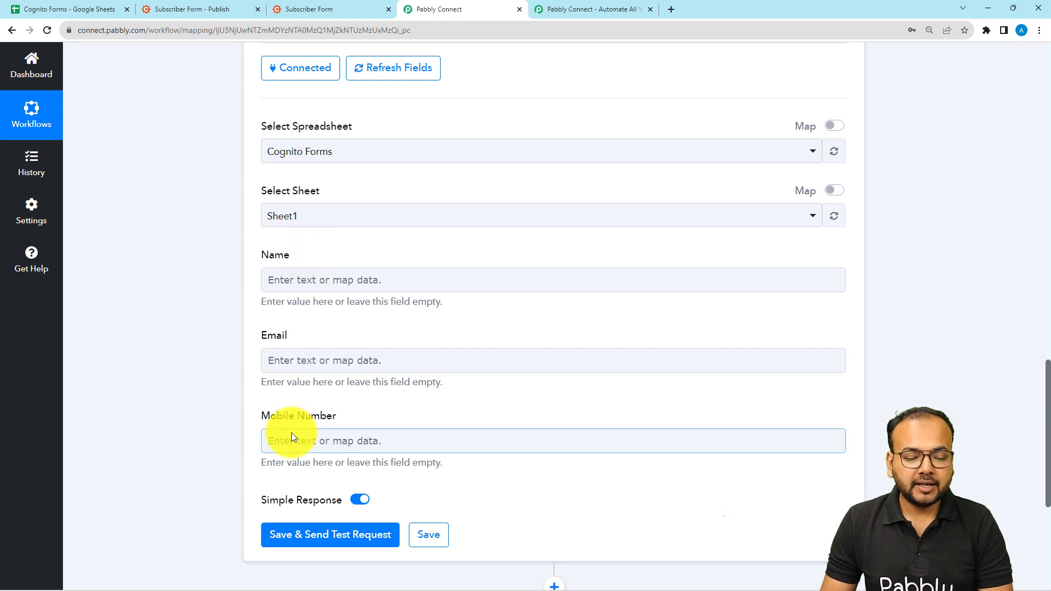
pyautogui.click(94, 12)
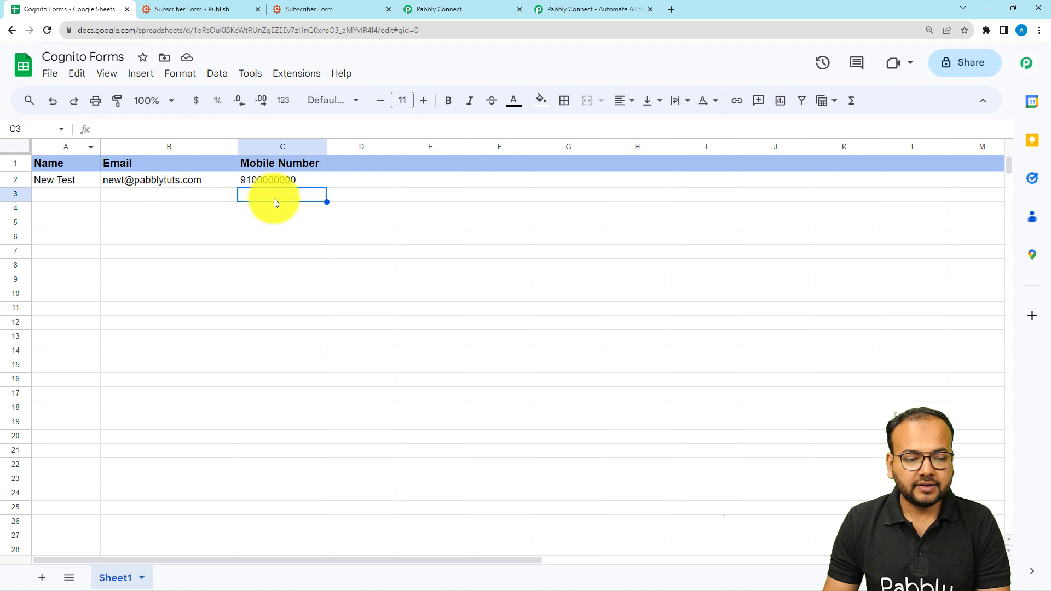
pyautogui.click(448, 9)
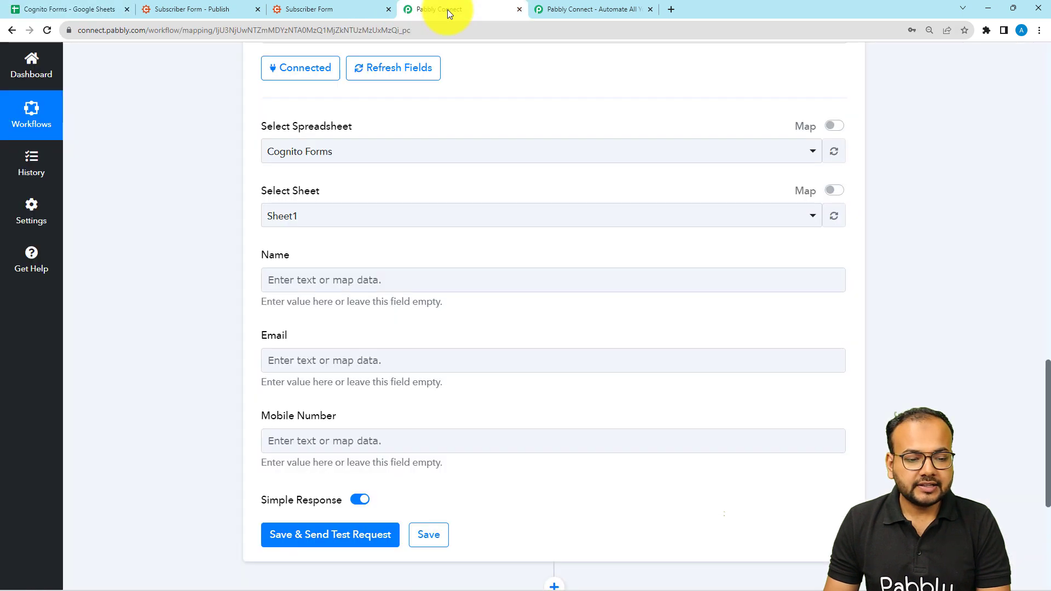
pyautogui.scroll(-3, 342, 264)
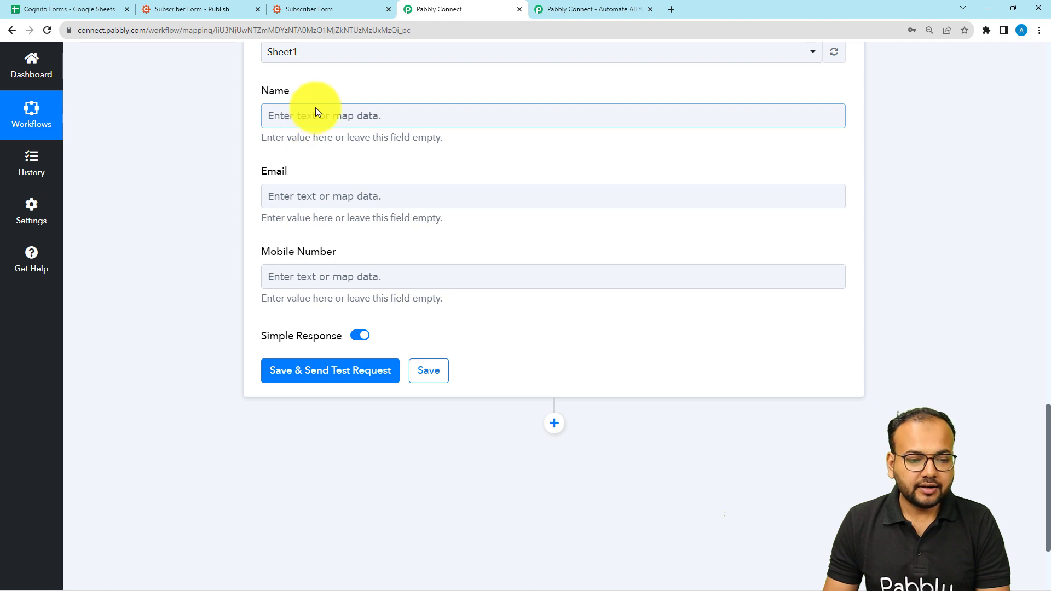
# Step: Map the Cognito entry's Name FirstAndLast into the sheet's Name field
pyautogui.click(317, 266)
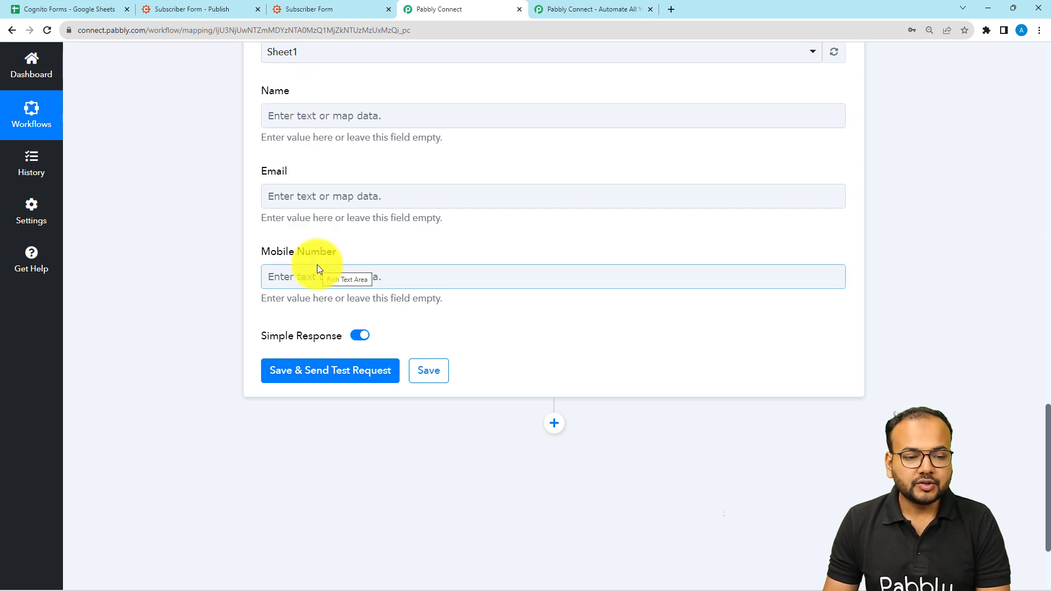
pyautogui.scroll(2, 318, 266)
pyautogui.click(314, 226)
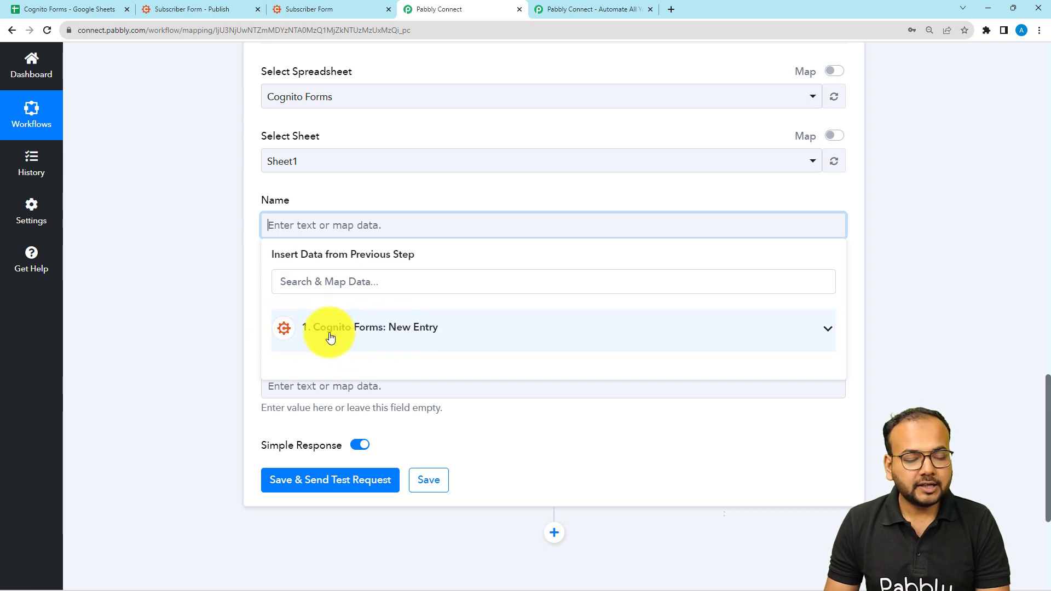
pyautogui.click(365, 332)
pyautogui.scroll(-4, 370, 422)
pyautogui.scroll(-5, 371, 426)
pyautogui.scroll(3, 366, 416)
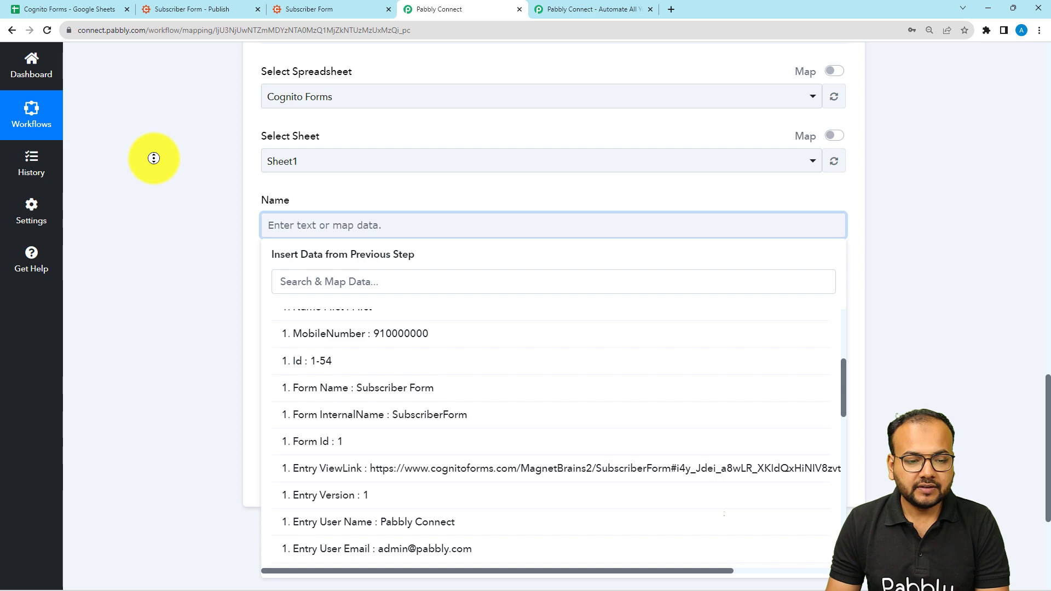
pyautogui.scroll(15, 180, 86)
pyautogui.scroll(-10, 274, 307)
pyautogui.scroll(12, 263, 249)
pyautogui.scroll(2, 345, 207)
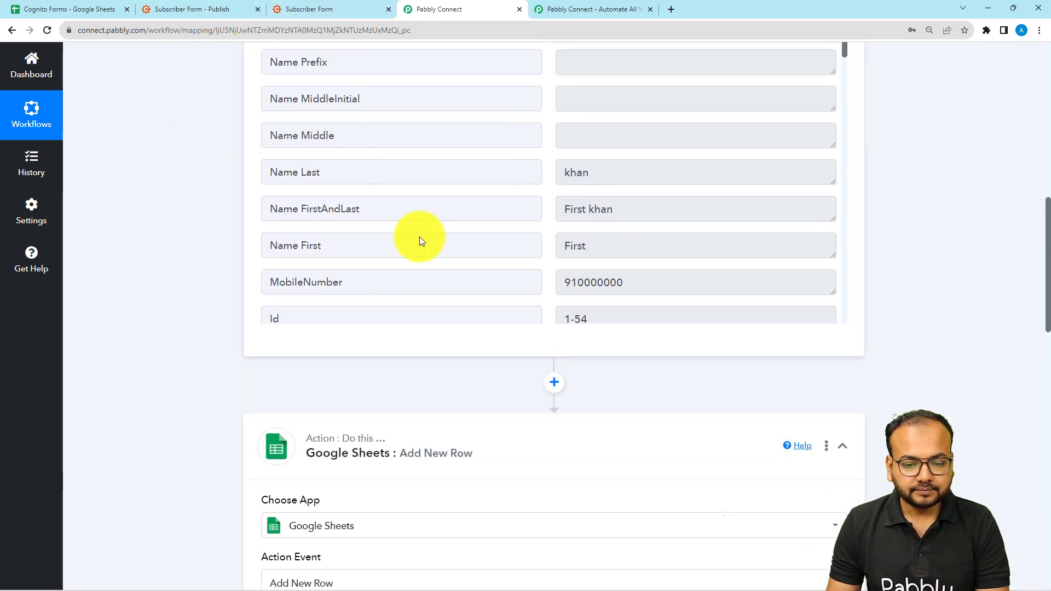
pyautogui.scroll(-2, 328, 196)
pyautogui.scroll(-7, 185, 222)
pyautogui.scroll(-5, 185, 223)
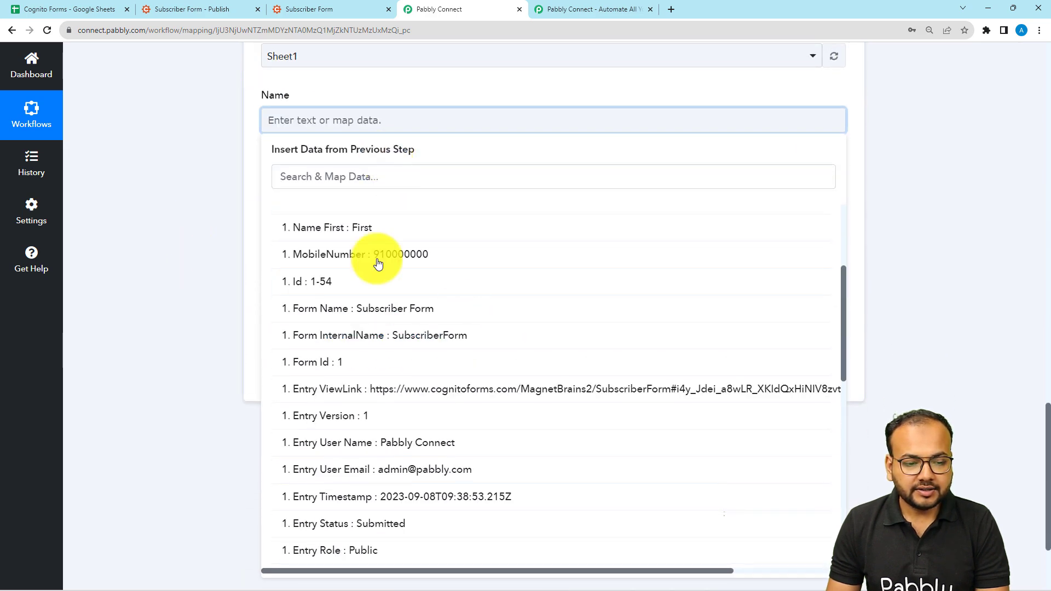
pyautogui.scroll(-1, 381, 369)
pyautogui.scroll(5, 381, 364)
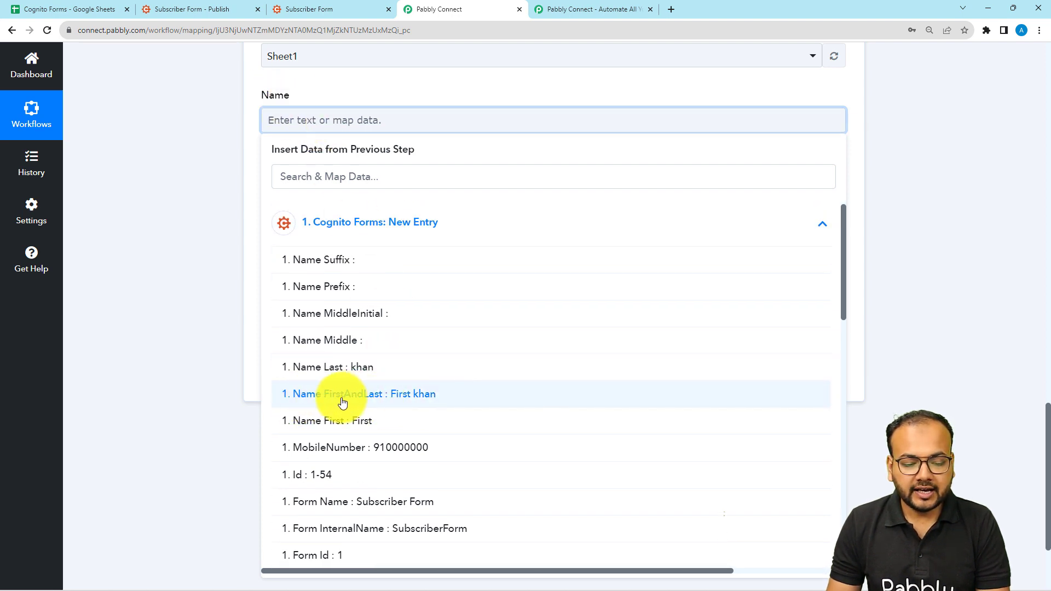
pyautogui.click(309, 400)
# Step: Map the Cognito entry's Email into the sheet's Email field
pyautogui.click(287, 205)
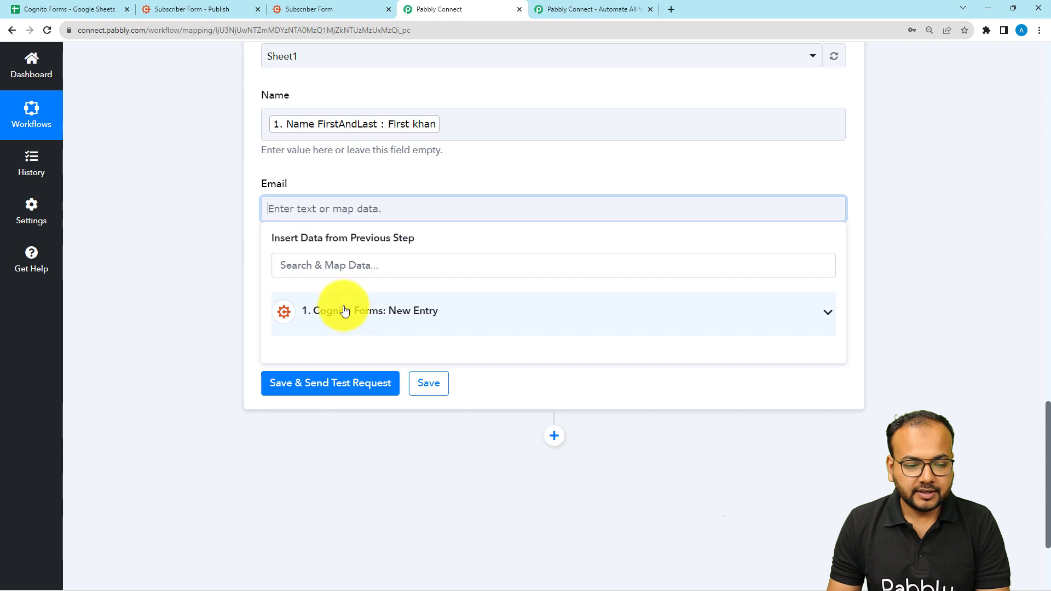
pyautogui.click(342, 307)
pyautogui.scroll(-3, 399, 462)
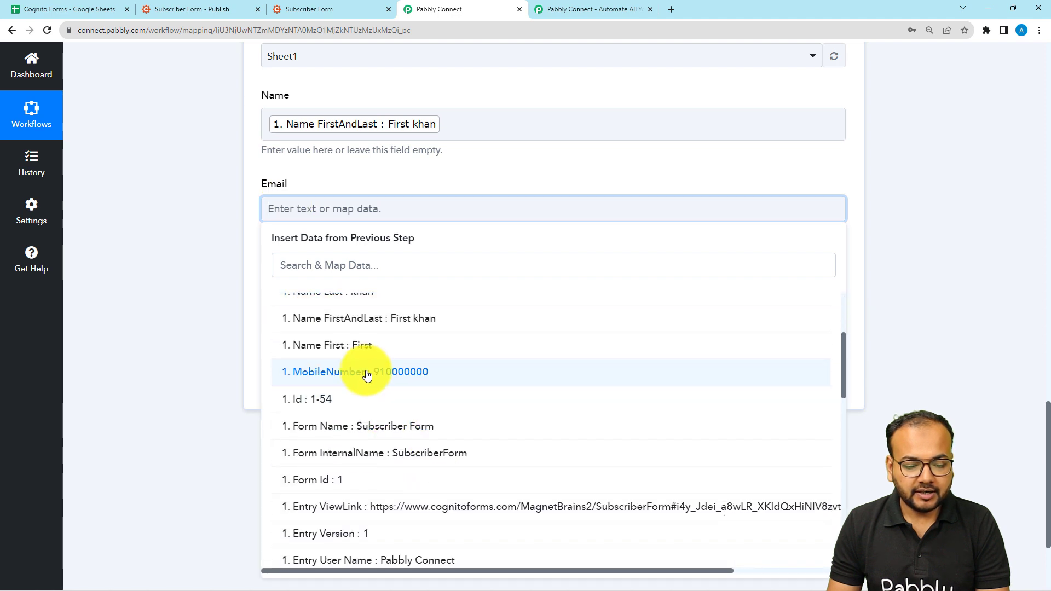
pyautogui.scroll(-5, 352, 383)
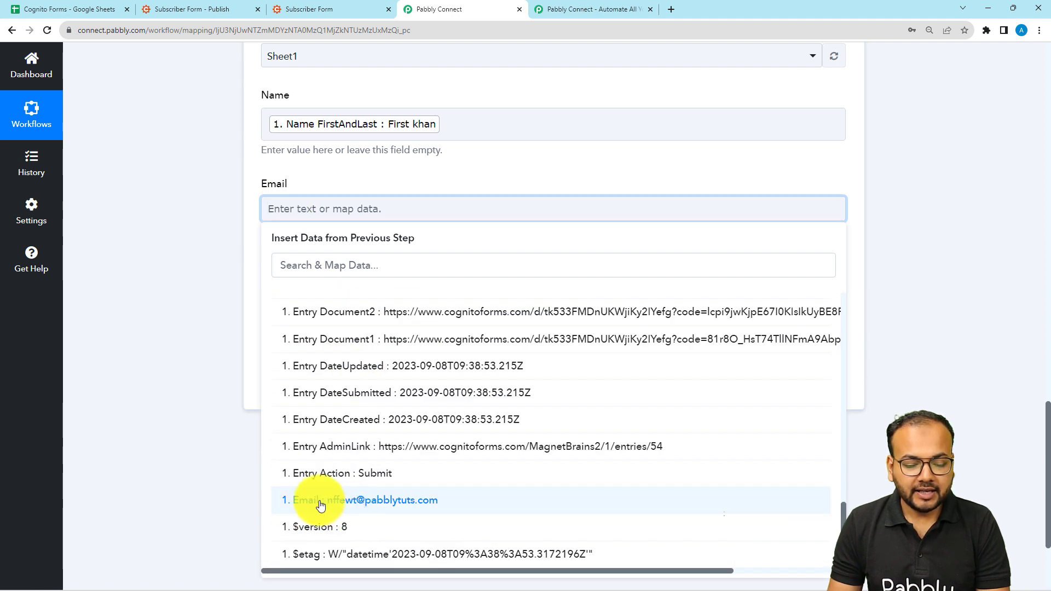
pyautogui.click(286, 498)
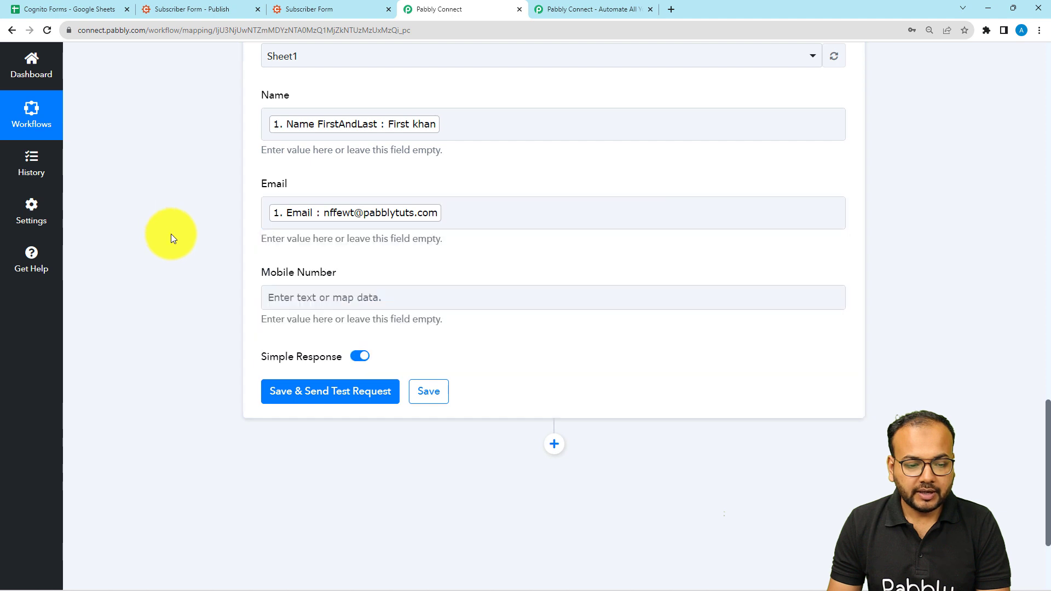
# Step: Map the Cognito entry's MobileNumber into the Mobile Number field
pyautogui.click(274, 298)
pyautogui.click(328, 290)
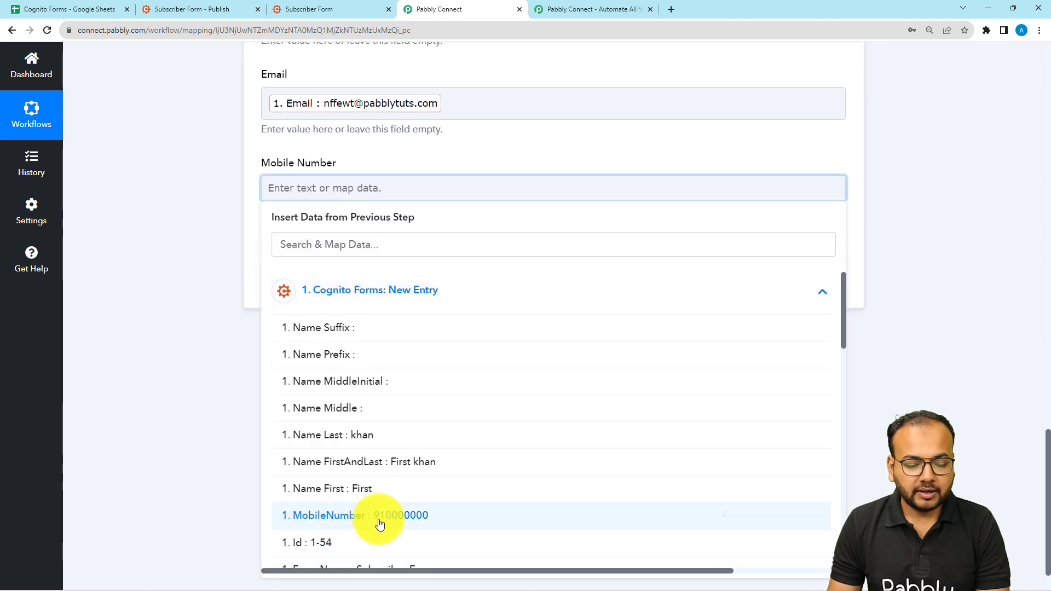
pyautogui.click(350, 515)
pyautogui.scroll(2, 216, 303)
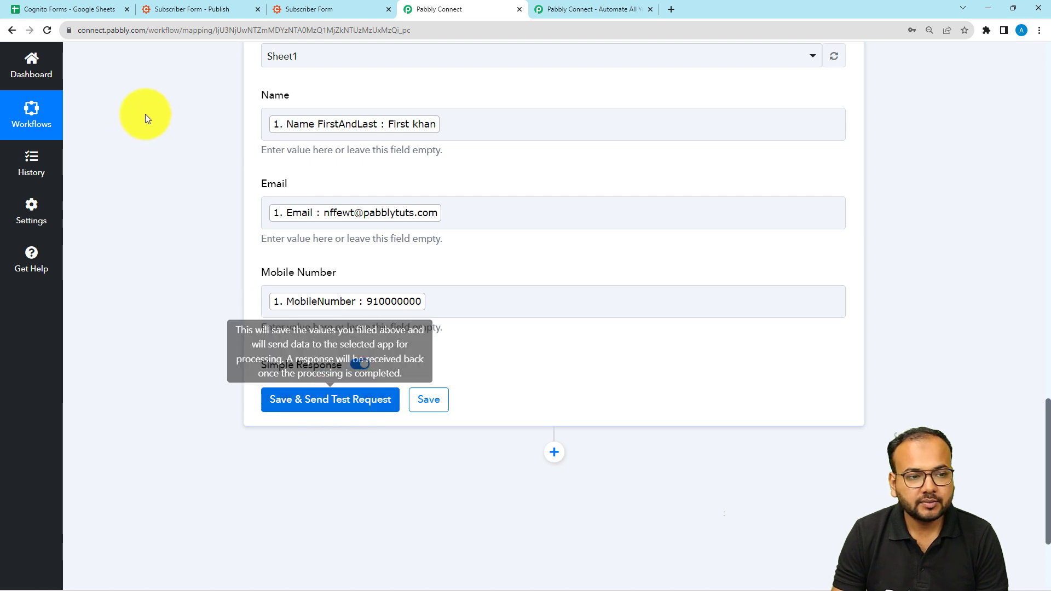
# Step: Save and send a test request, confirming the form entry appears as row 3 in the sheet
pyautogui.click(95, 5)
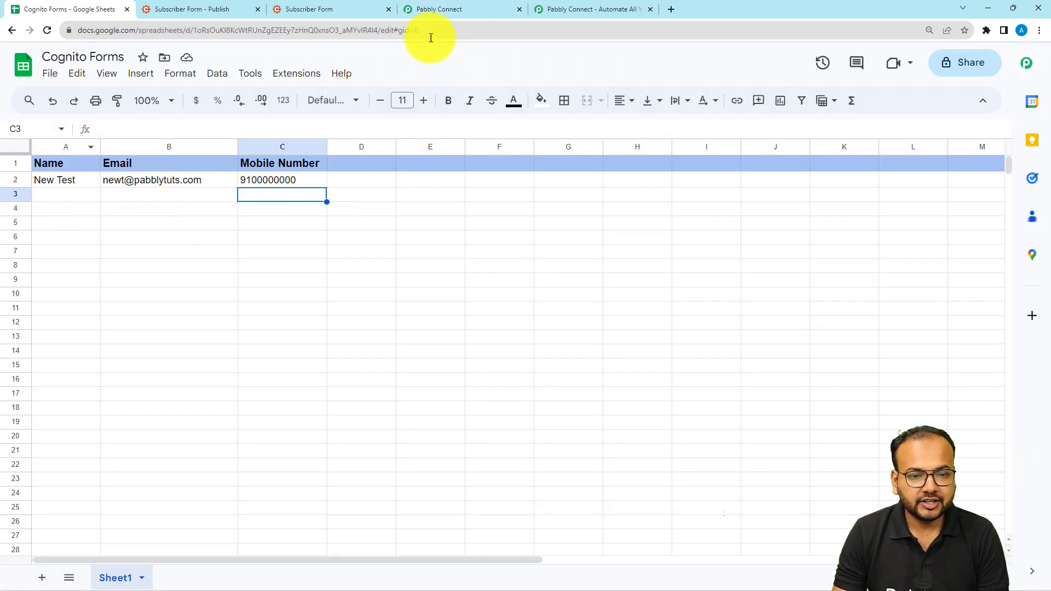
pyautogui.click(430, 9)
pyautogui.click(293, 399)
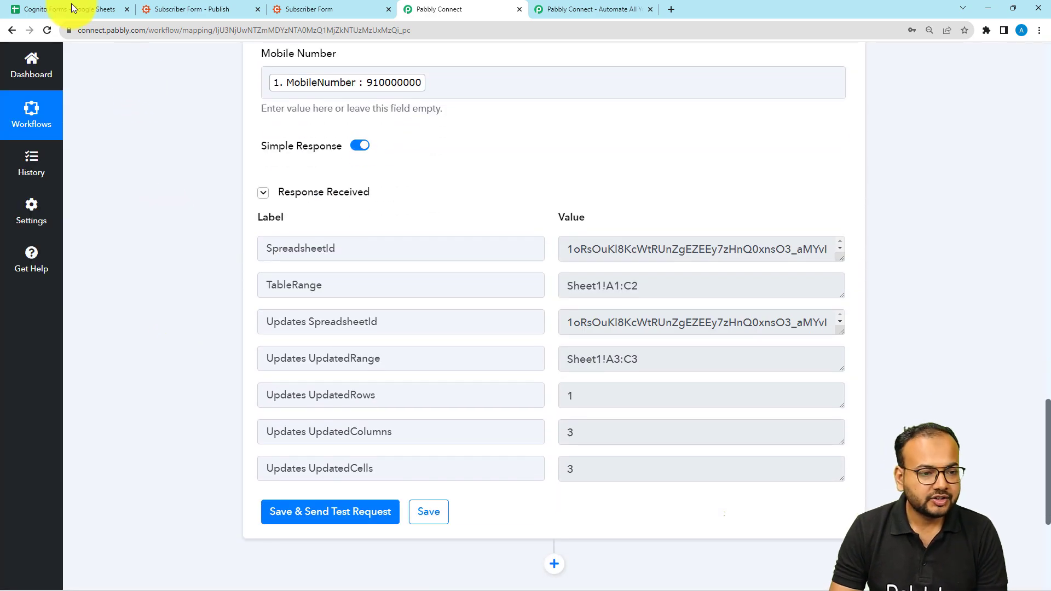
pyautogui.click(88, 10)
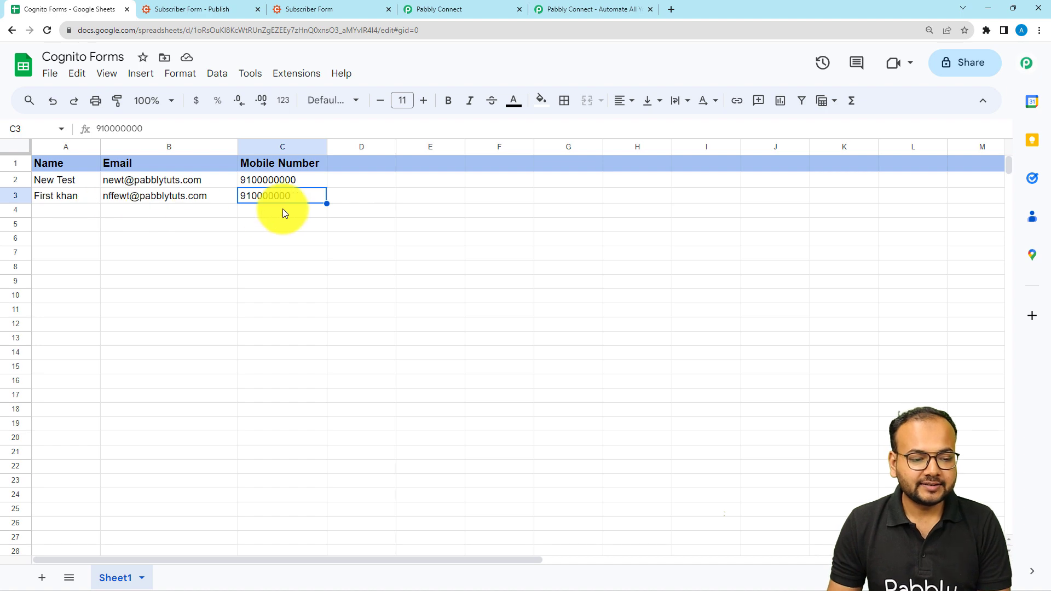
pyautogui.click(421, 12)
# Step: Collapse the Cognito Forms trigger and Google Sheets action steps
pyautogui.scroll(3, 255, 225)
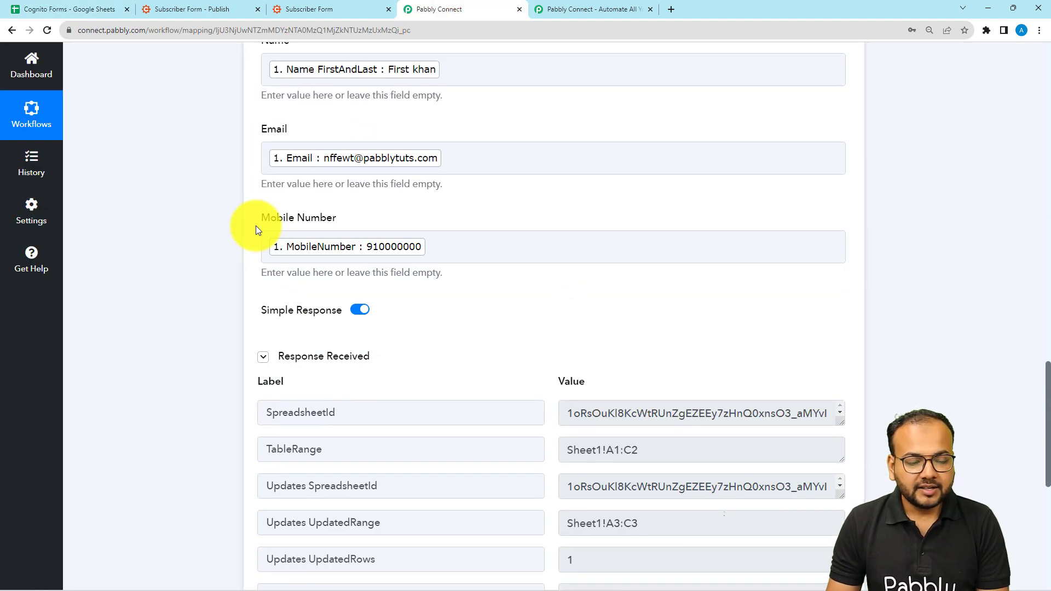
pyautogui.scroll(8, 198, 282)
pyautogui.scroll(15, 198, 283)
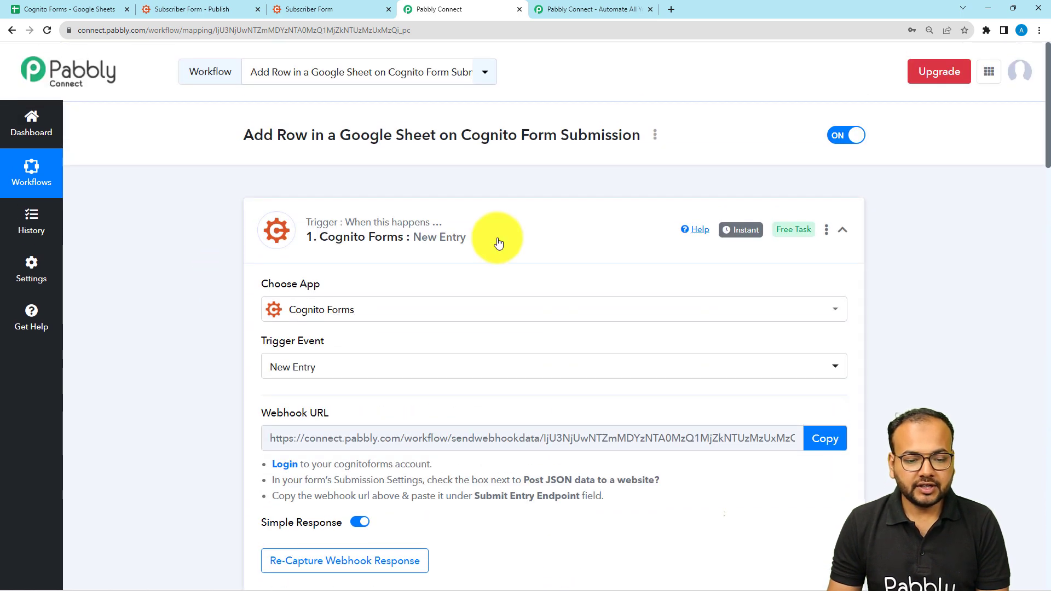
pyautogui.click(498, 243)
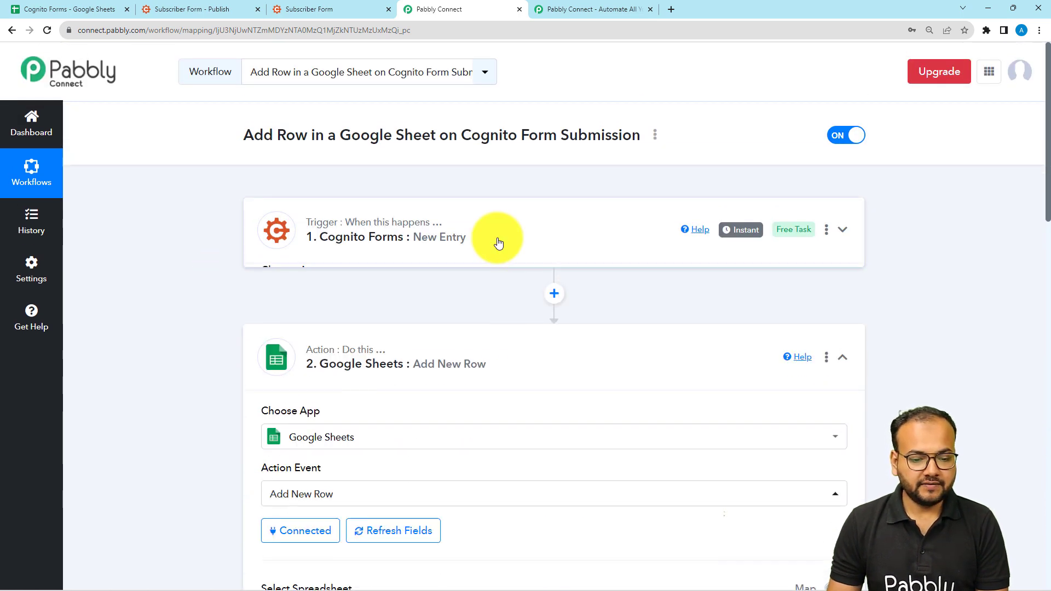
pyautogui.click(489, 344)
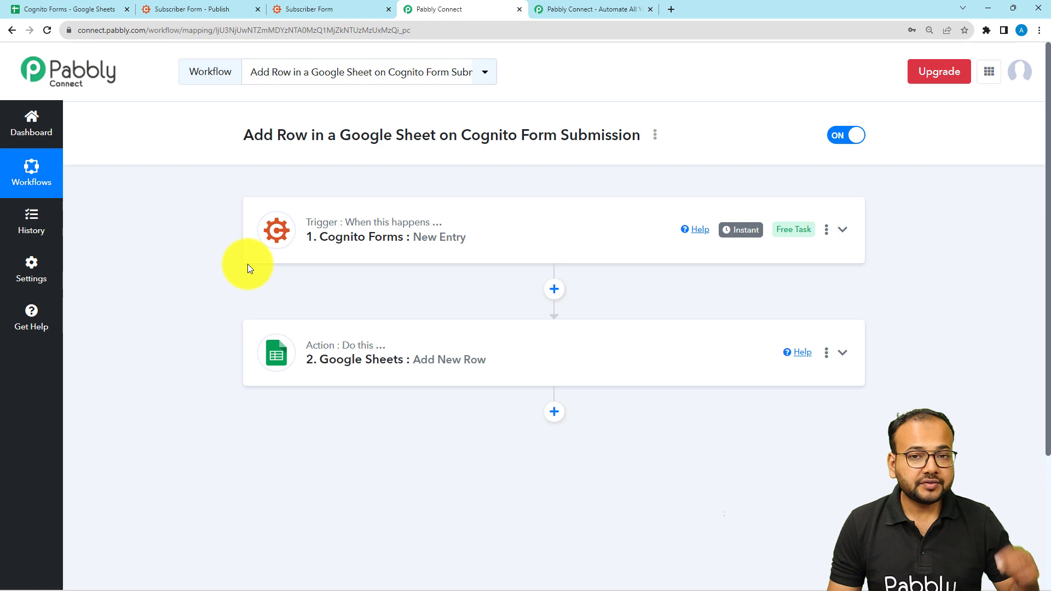